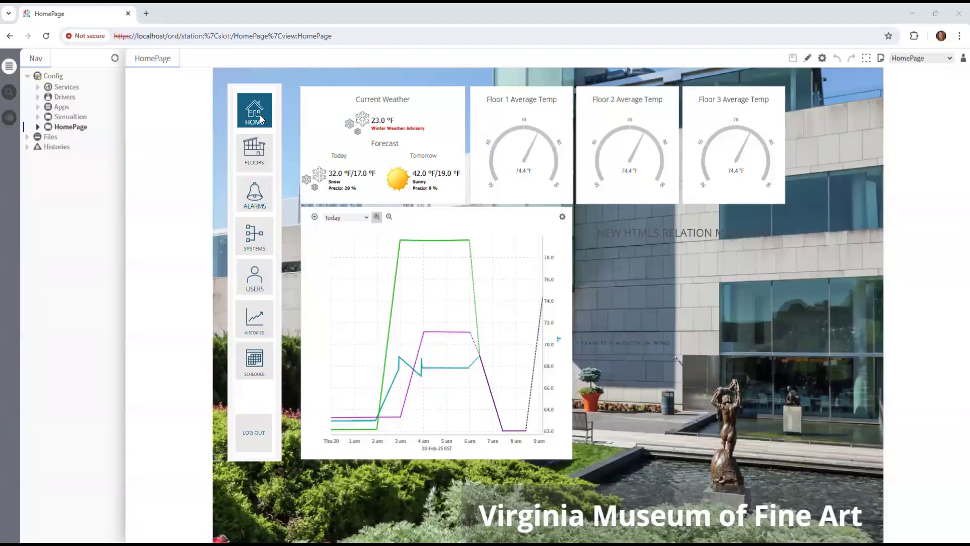
View the station's Alarms page and return to the home page
{"action": "left_click", "coordinate": [258, 193]}
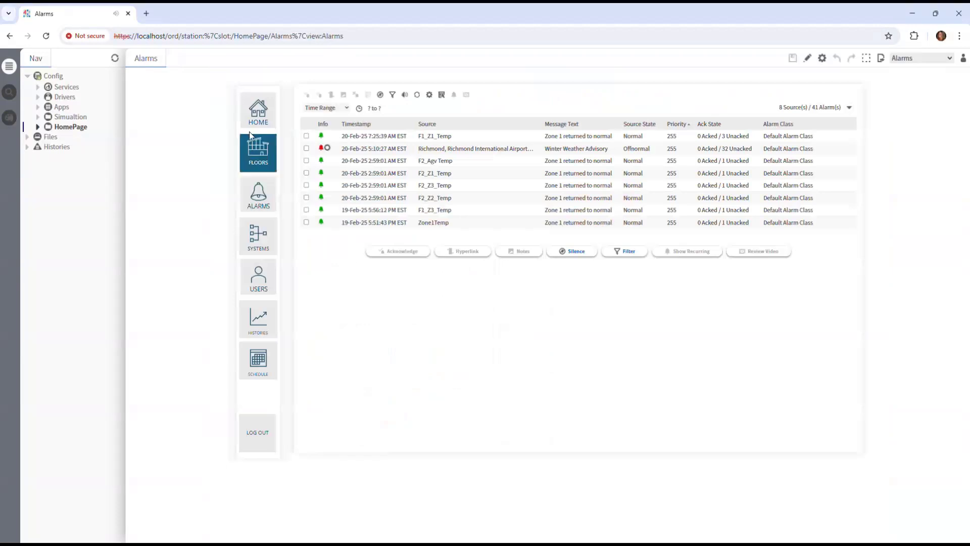
{"action": "left_click", "coordinate": [250, 125]}
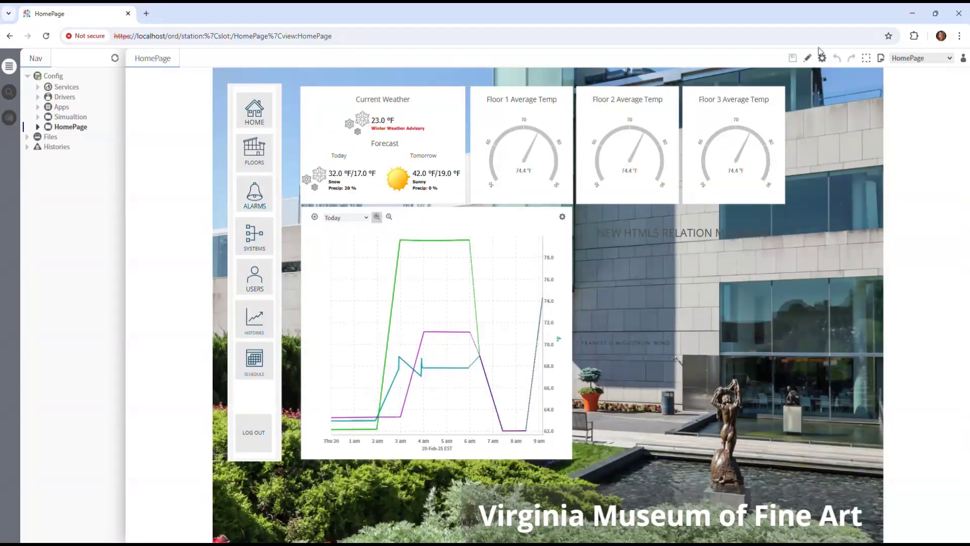
Open the HomePage view for editing and expand the widget tree to show the CanvasPane's contents
{"action": "left_click", "coordinate": [804, 59]}
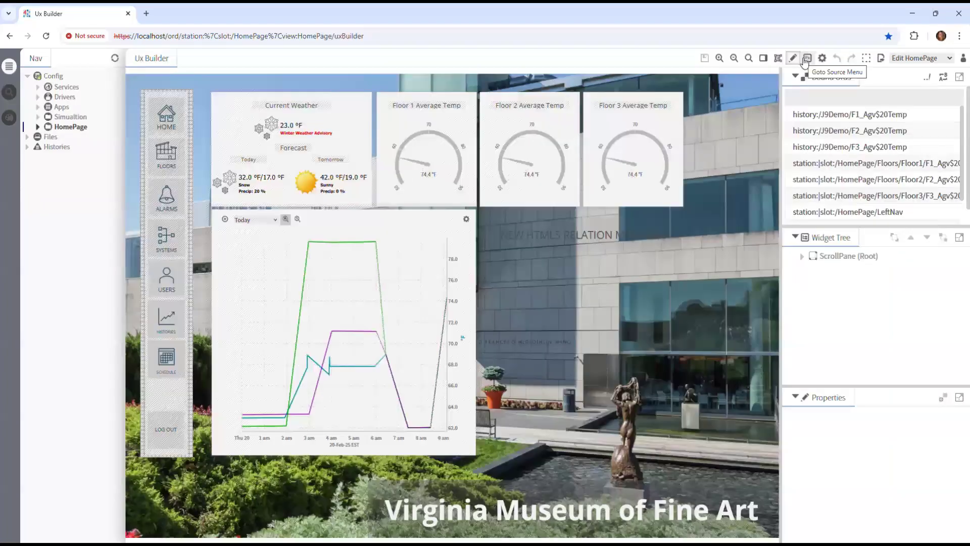
{"action": "left_click", "coordinate": [804, 256]}
{"action": "left_click", "coordinate": [815, 269]}
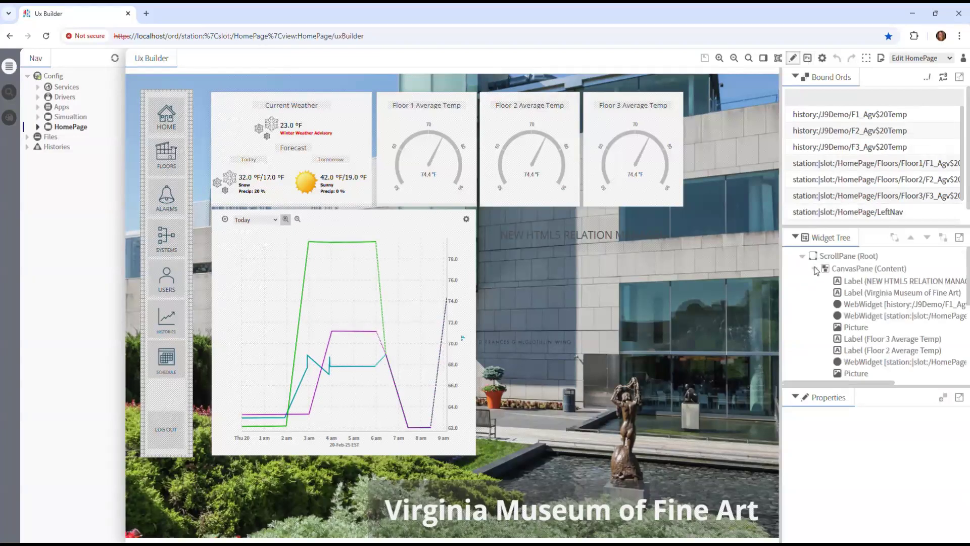
Review the side bar display options and try zooming the page canvas in and out
{"action": "left_click", "coordinate": [763, 59]}
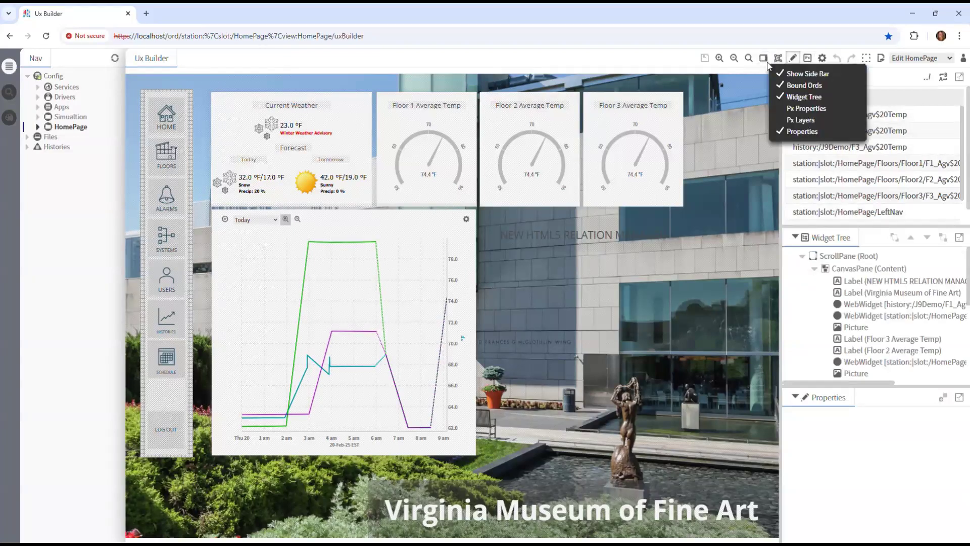
{"action": "left_click", "coordinate": [722, 58]}
{"action": "left_click", "coordinate": [719, 58]}
{"action": "left_click", "coordinate": [734, 57]}
{"action": "left_click", "coordinate": [734, 57]}
{"action": "left_click", "coordinate": [720, 57]}
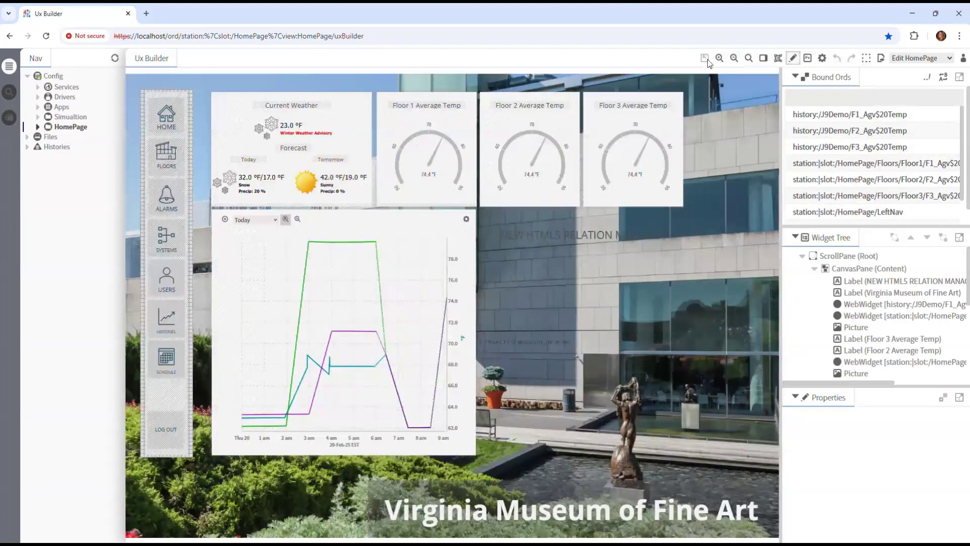
Add a Workbench View widget for HomePage's Floors folder to the empty canvas area beside the chart, using Relation Manager
{"action": "left_click", "coordinate": [38, 127]}
{"action": "left_click", "coordinate": [73, 208]}
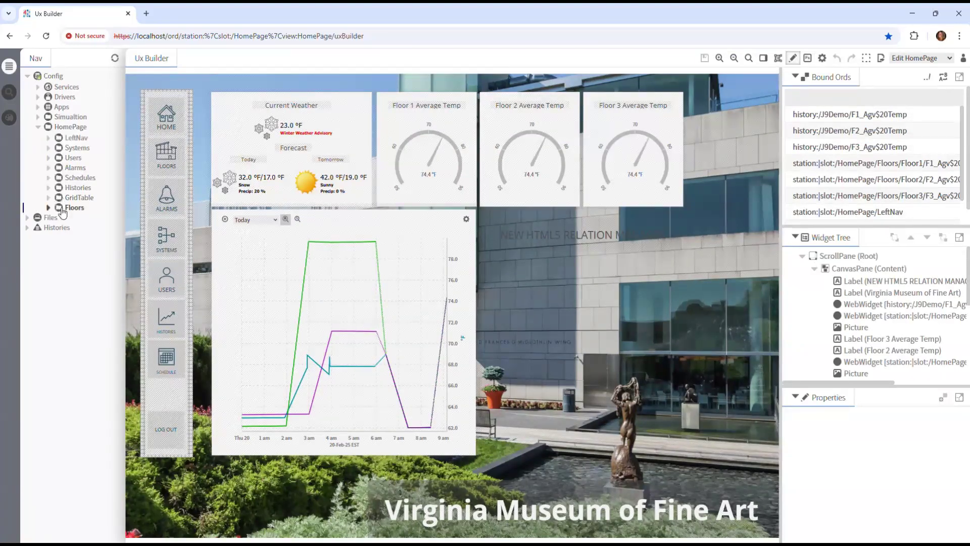
{"action": "left_click_drag", "start_coordinate": [515, 244], "coordinate": [516, 245]}
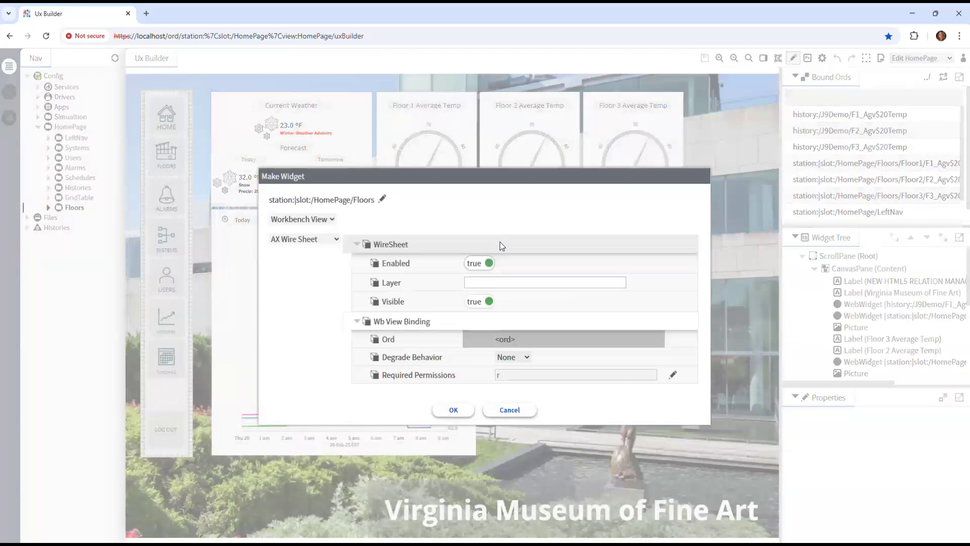
{"action": "left_click", "coordinate": [334, 220]}
{"action": "left_click", "coordinate": [318, 242]}
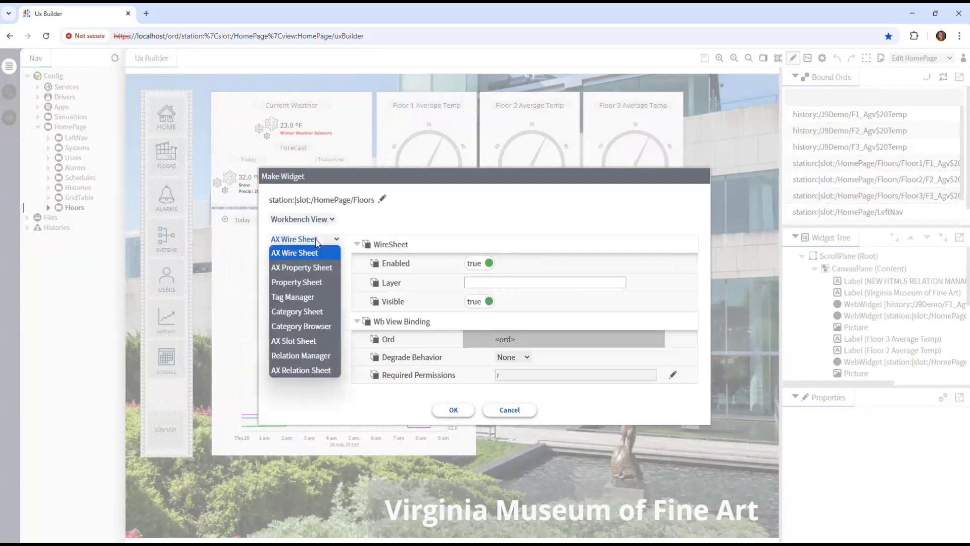
{"action": "left_click", "coordinate": [314, 356]}
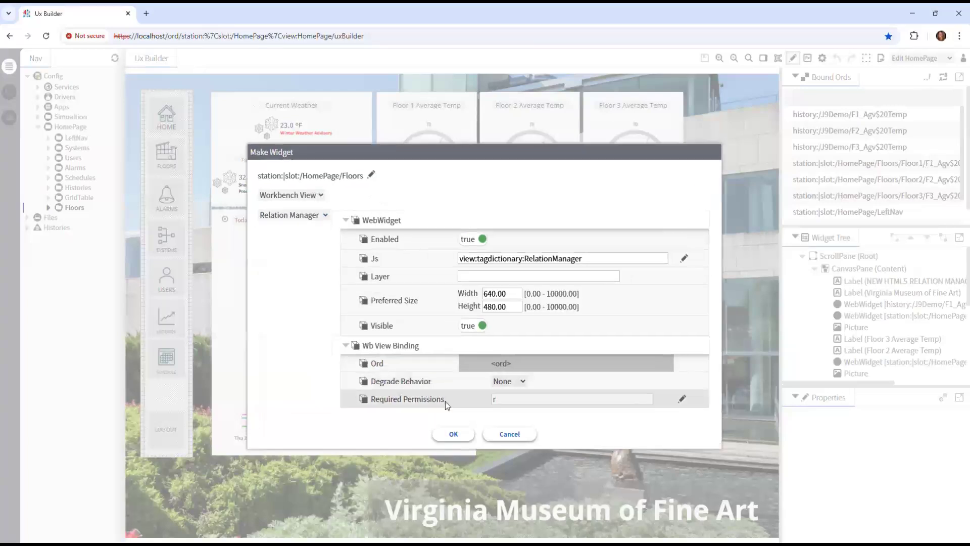
{"action": "left_click", "coordinate": [454, 433]}
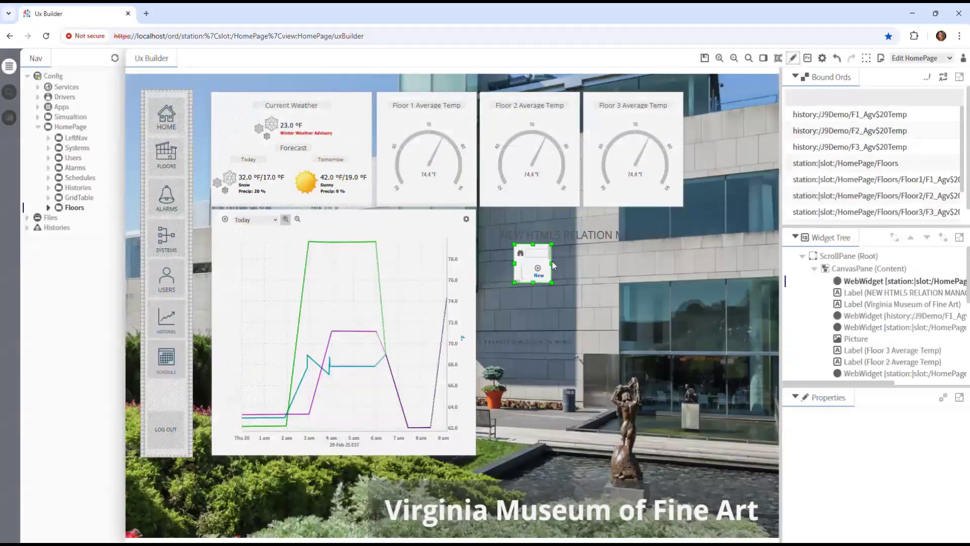
Position the Relation Manager widget beneath the Floor 2 gauge and enlarge it to about 550 by 625
{"action": "left_click_drag", "start_coordinate": [488, 218], "coordinate": [486, 217]}
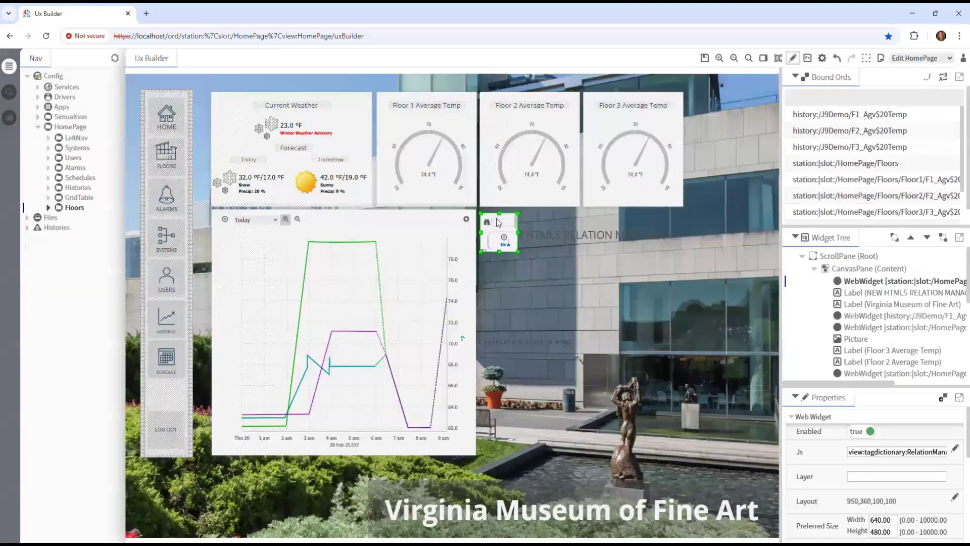
{"action": "mouse_move", "coordinate": [503, 250]}
{"action": "left_mouse_down"}
{"action": "mouse_move", "coordinate": [671, 354]}
{"action": "mouse_move", "coordinate": [677, 488]}
{"action": "mouse_move", "coordinate": [678, 447]}
{"action": "mouse_move", "coordinate": [685, 453]}
{"action": "left_mouse_up"}
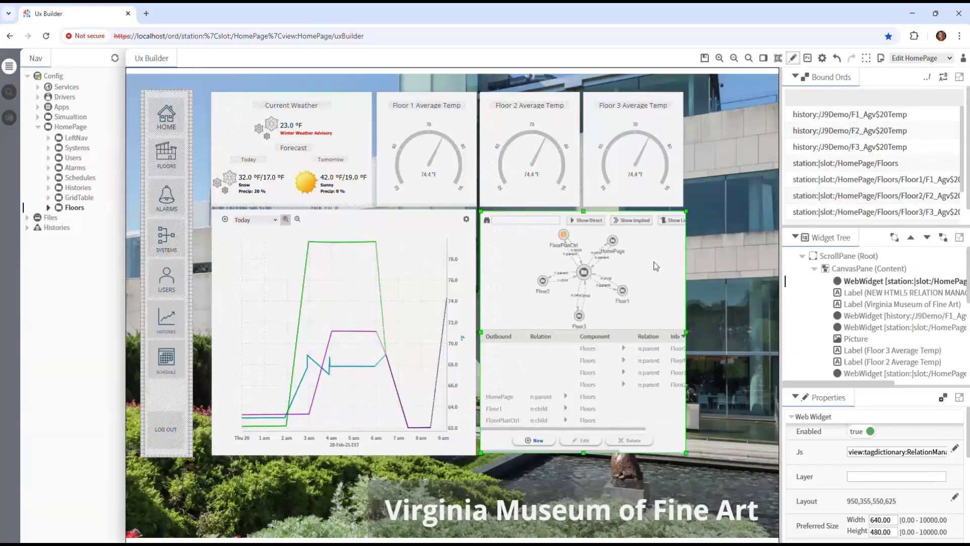
Align the right edges of the Relation Manager widget and the Floor 3 Average Temp background picture
{"action": "left_click", "coordinate": [675, 102], "text": "ctrl"}
{"action": "right_click", "coordinate": [676, 101]}
{"action": "mouse_move", "coordinate": [699, 184]}
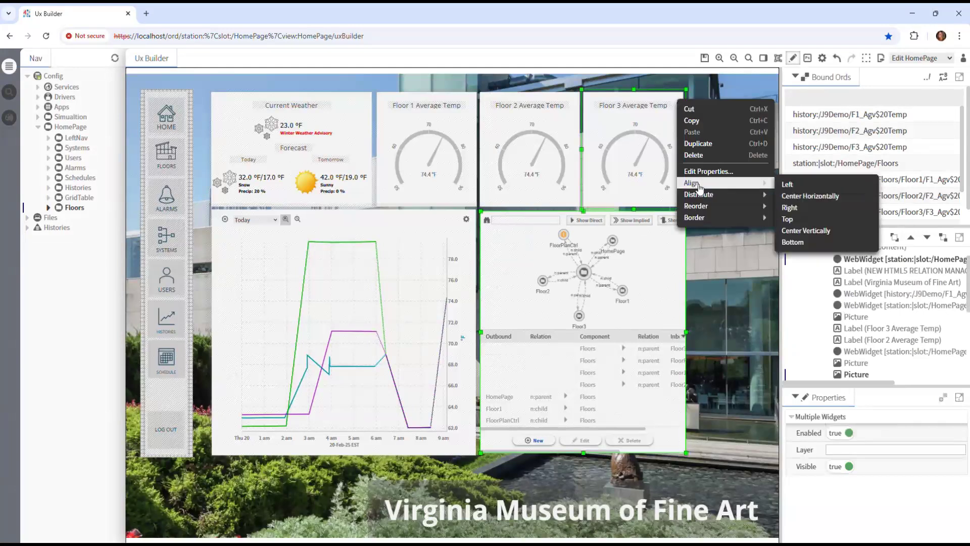
{"action": "left_click", "coordinate": [789, 207]}
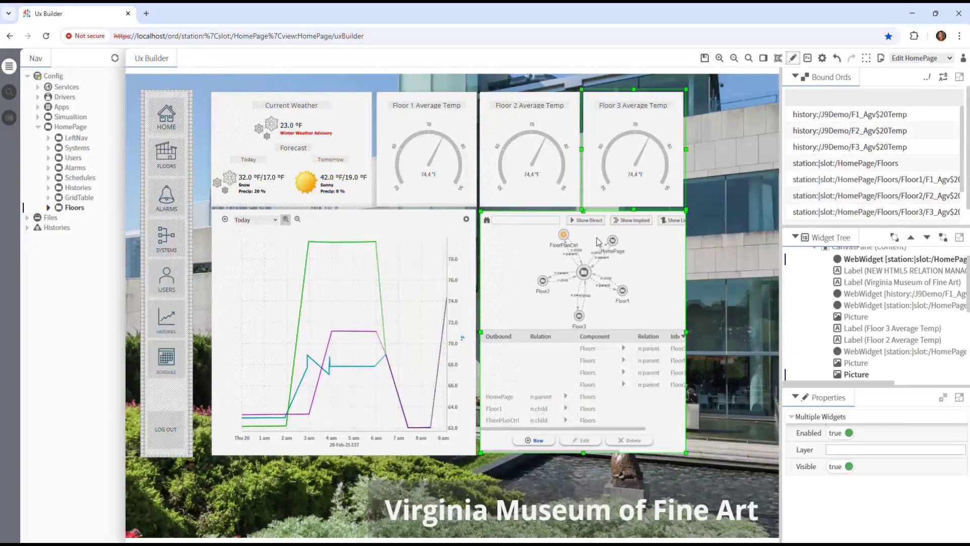
Move the Relation Manager widget behind its title label, and turn off its Show Filter Bar and Show Table properties
{"action": "left_click", "coordinate": [659, 258]}
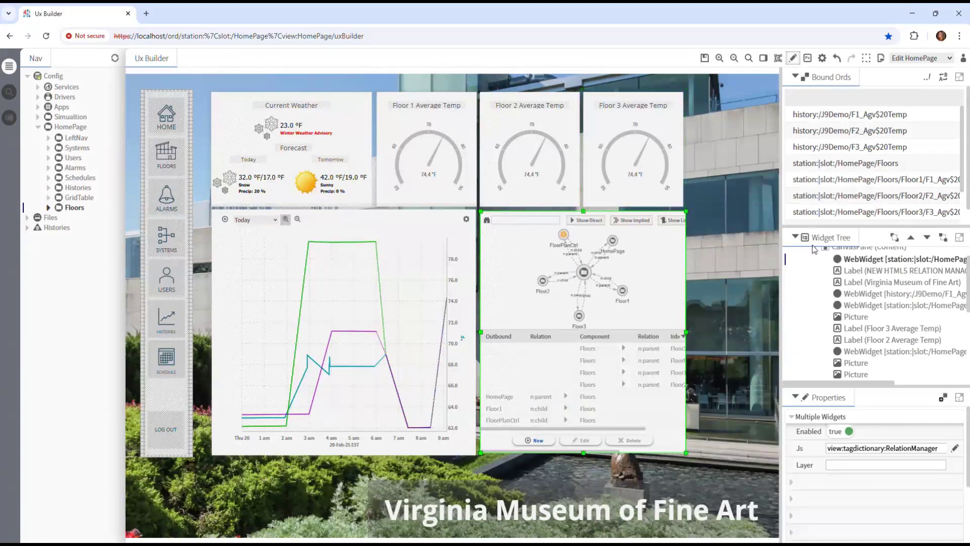
{"action": "left_click", "coordinate": [926, 237]}
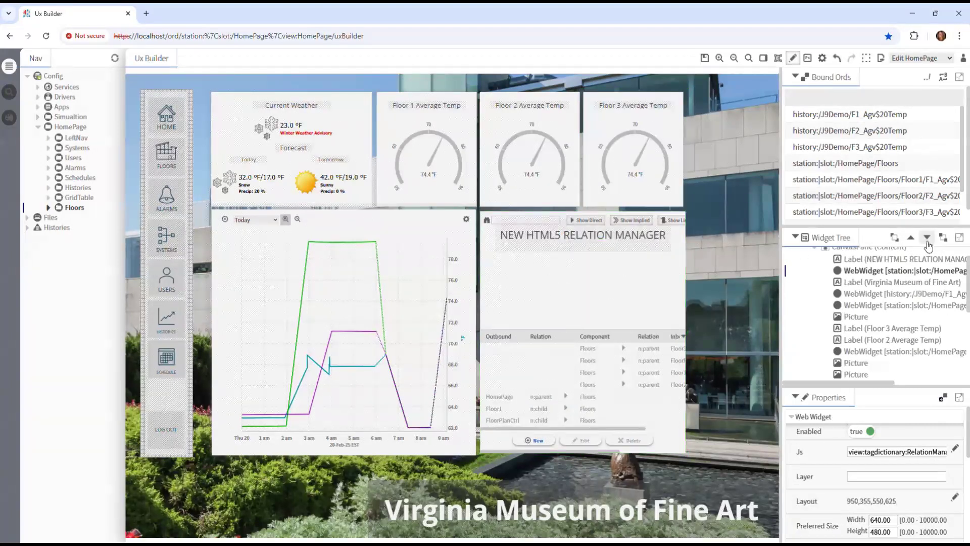
{"action": "double_click", "coordinate": [659, 271]}
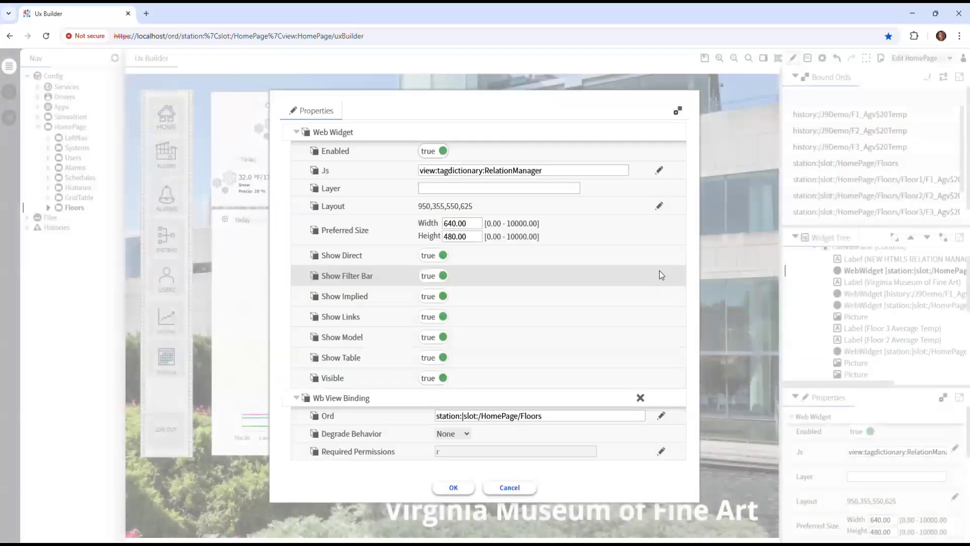
{"action": "left_click", "coordinate": [437, 277]}
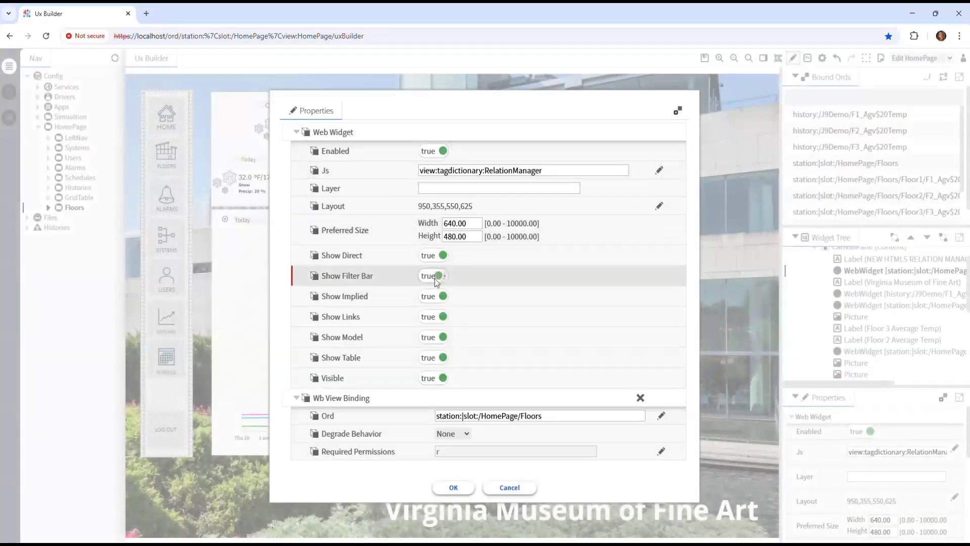
{"action": "left_click", "coordinate": [429, 359]}
{"action": "left_click", "coordinate": [462, 486]}
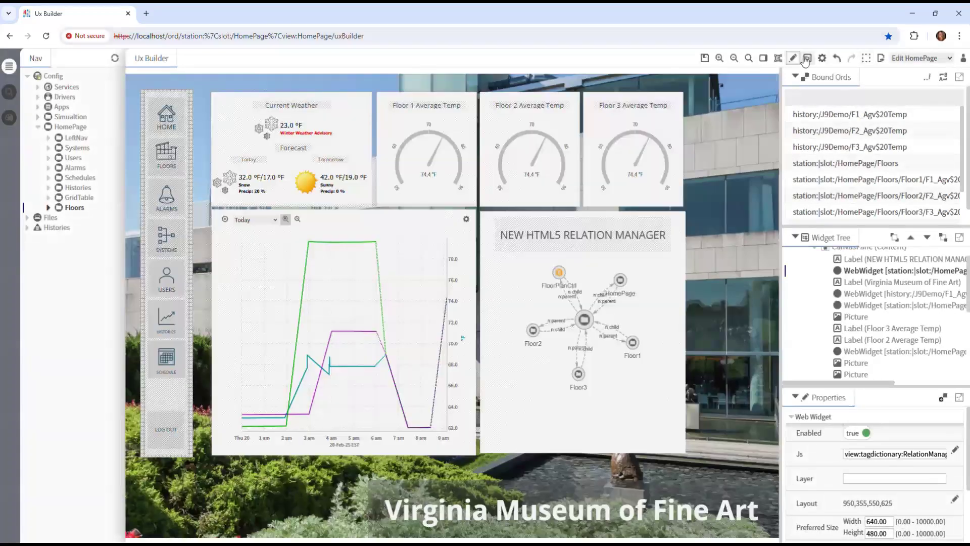
Leave the page editor for the HomePage view, saving the changes
{"action": "left_click", "coordinate": [806, 60]}
{"action": "left_click", "coordinate": [437, 317]}
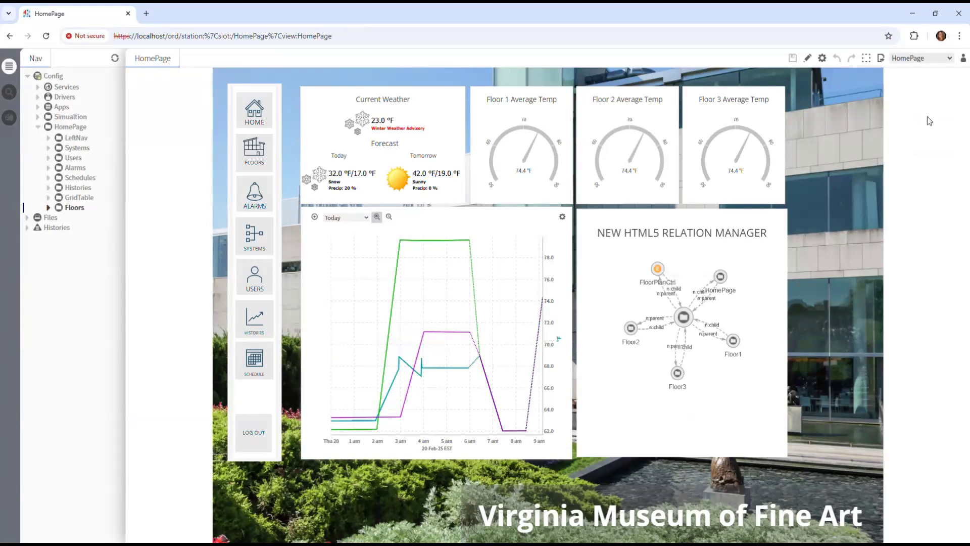
Examine HomePage's relations in the Relation Manager, drilling into Floors and its Floor2 component
{"action": "left_click", "coordinate": [934, 62]}
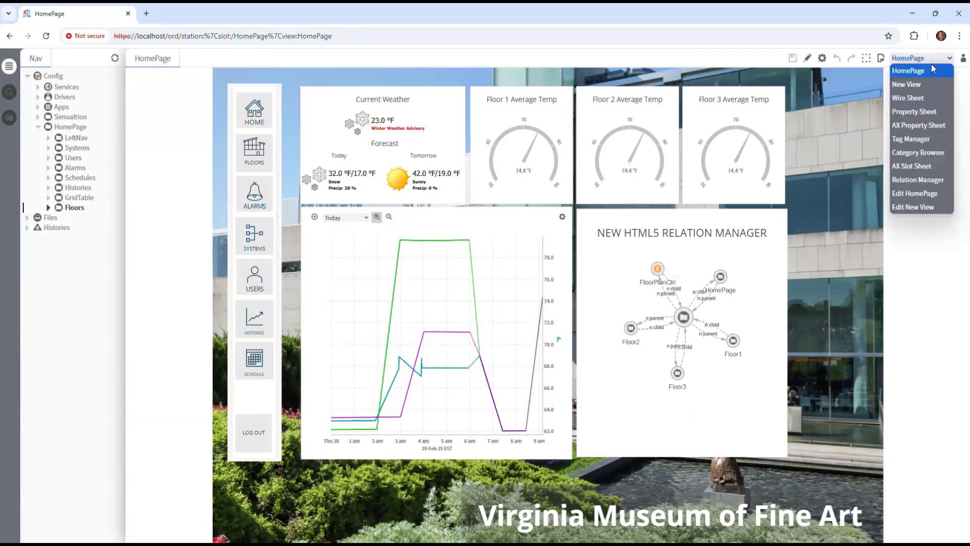
{"action": "left_click", "coordinate": [896, 181]}
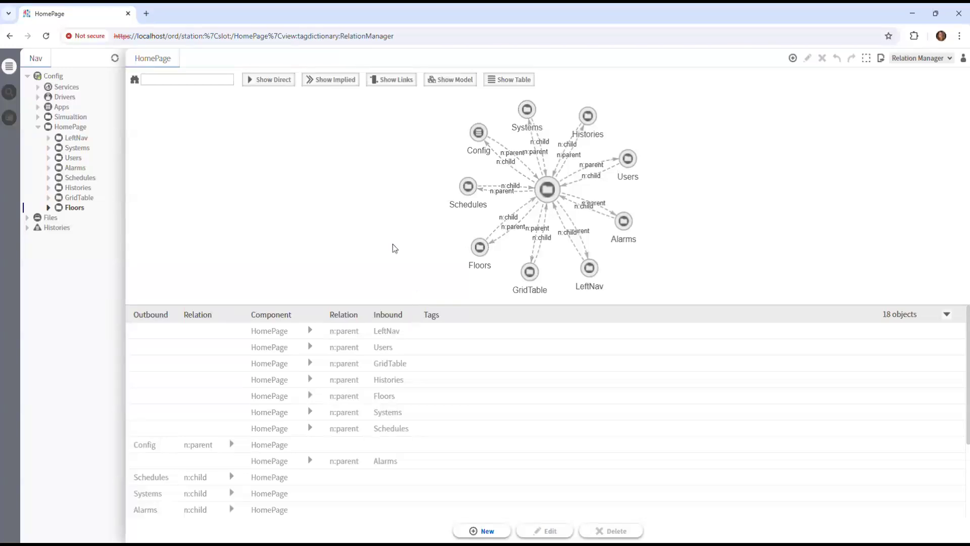
{"action": "double_click", "coordinate": [479, 247]}
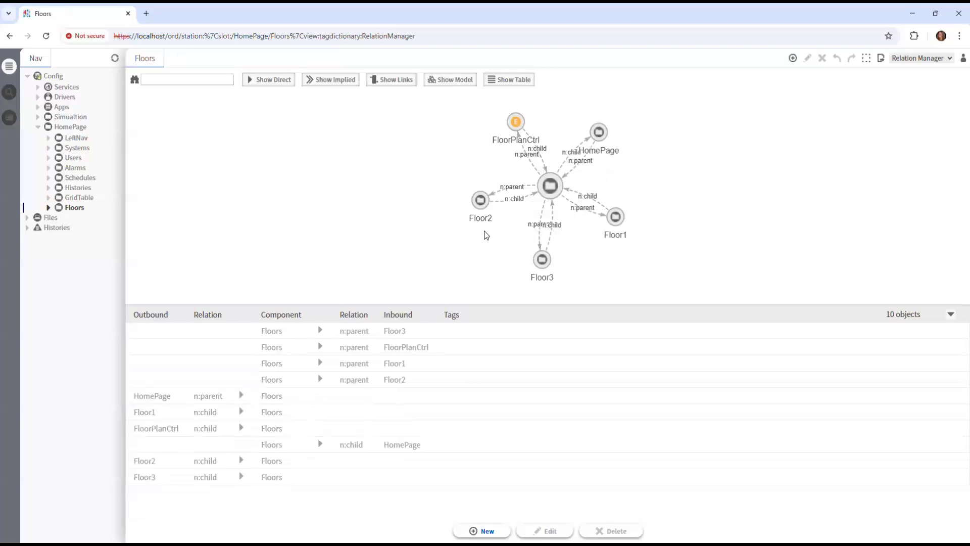
{"action": "double_click", "coordinate": [481, 201]}
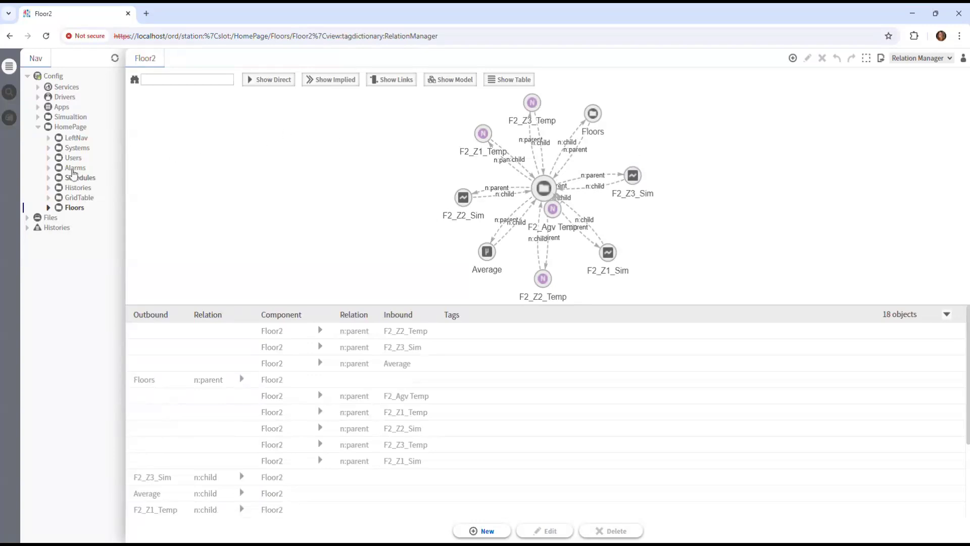
Create a new Px view named New View1 on HomePage, using the Px file file:^px/New View1.px
{"action": "right_click", "coordinate": [79, 130]}
{"action": "mouse_move", "coordinate": [102, 141]}
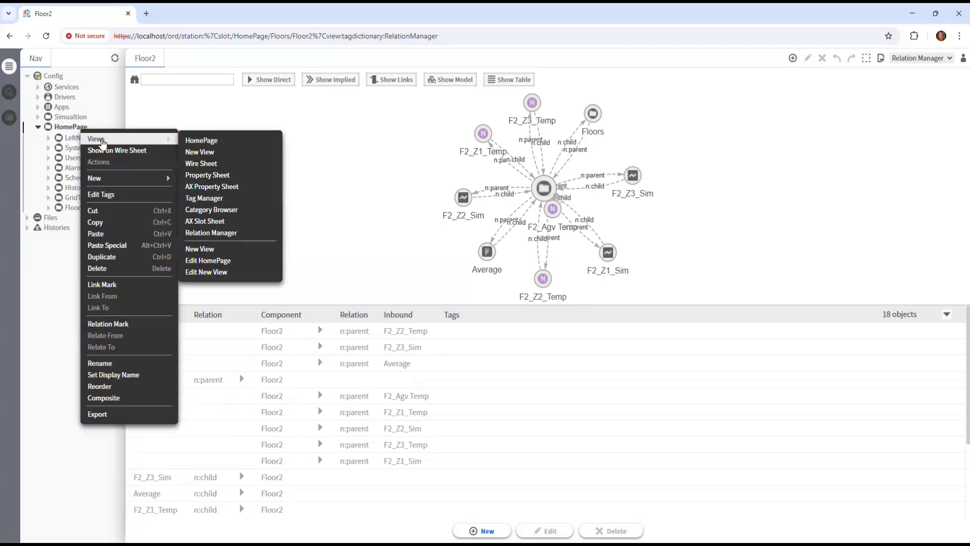
{"action": "left_click", "coordinate": [257, 250]}
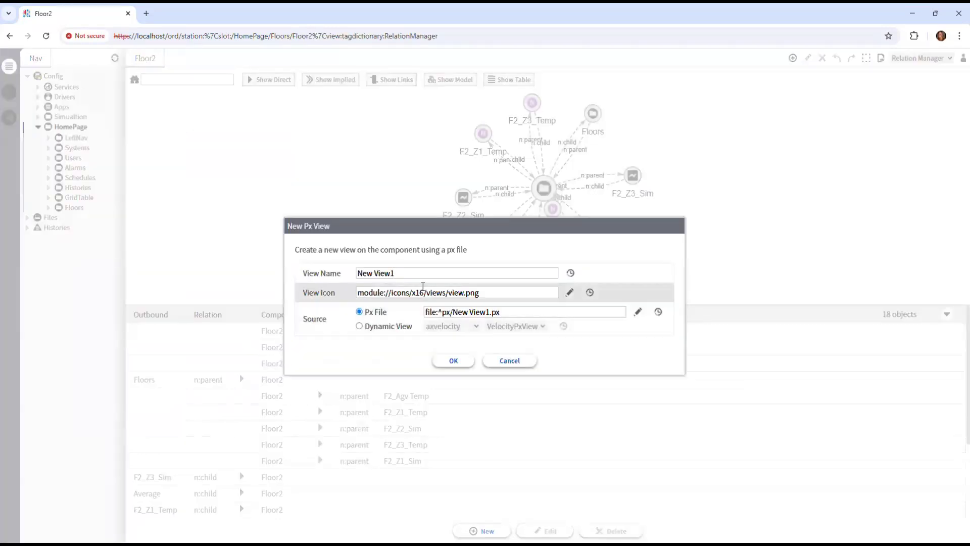
{"action": "key", "text": "Return"}
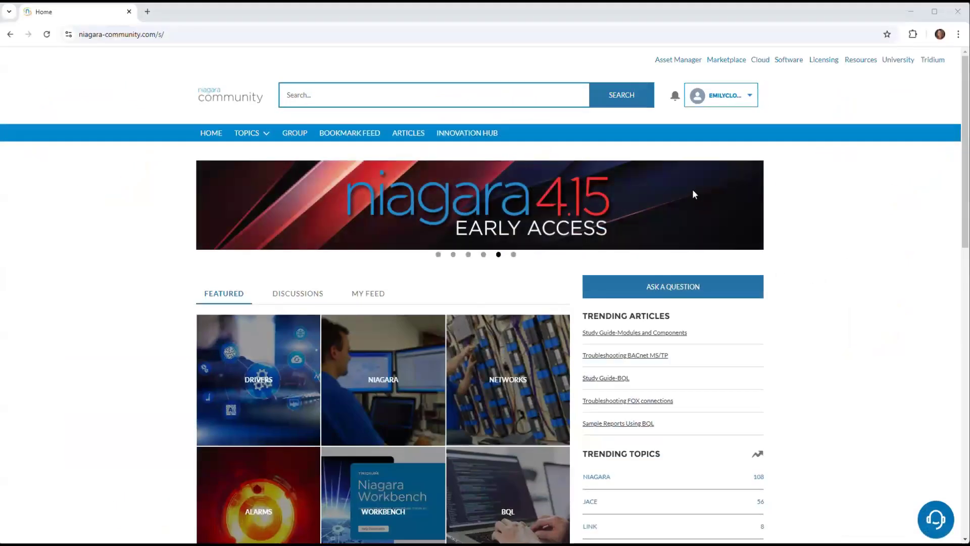
Switch to Niagara Cloud, open NSB Systems Engineering, and log in remotely to the Museum District project's J9HomeJACE device
{"action": "left_click", "coordinate": [760, 61]}
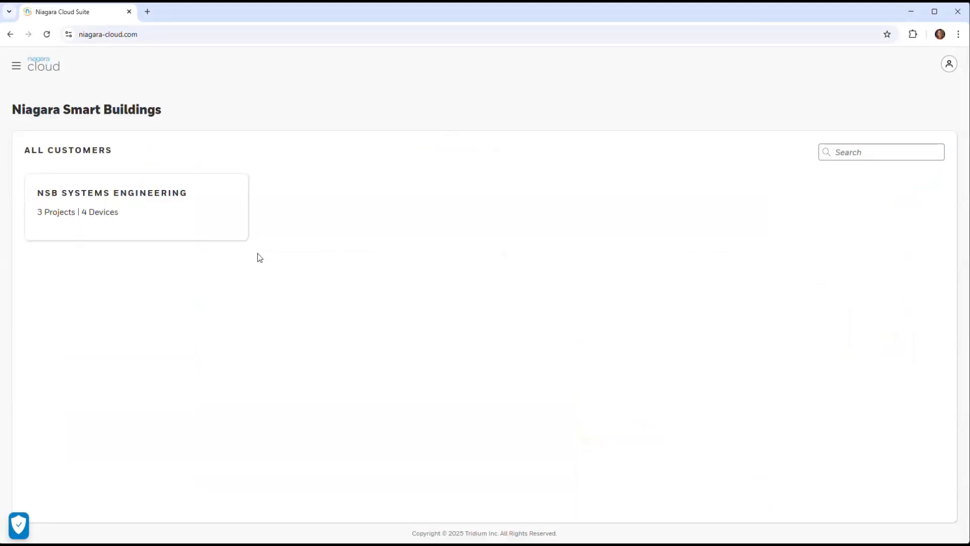
{"action": "left_click", "coordinate": [109, 194]}
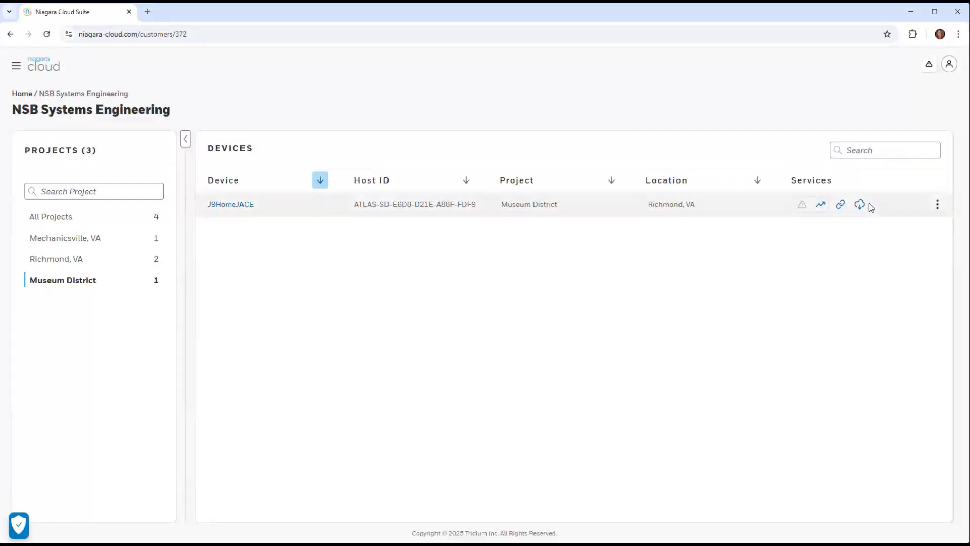
{"action": "left_click", "coordinate": [841, 204]}
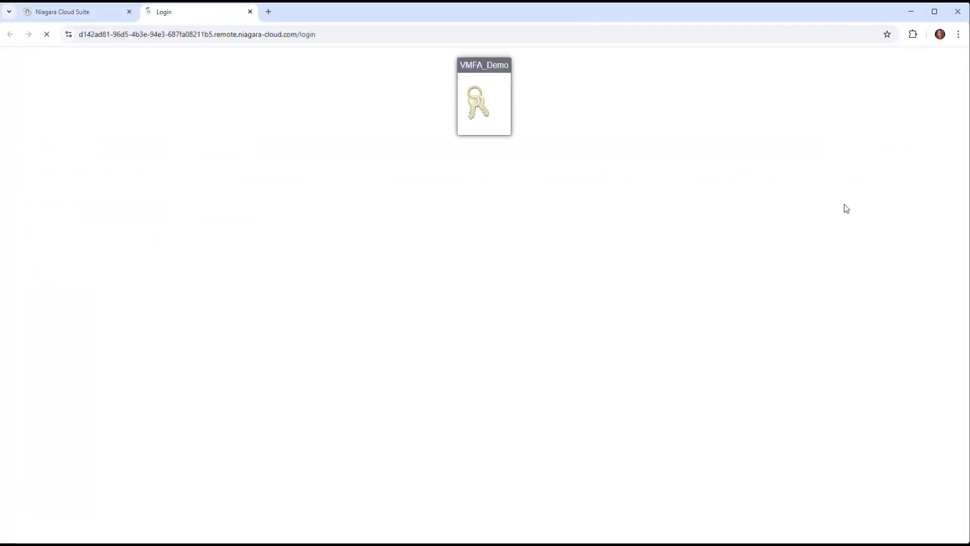
{"action": "left_click", "coordinate": [562, 140]}
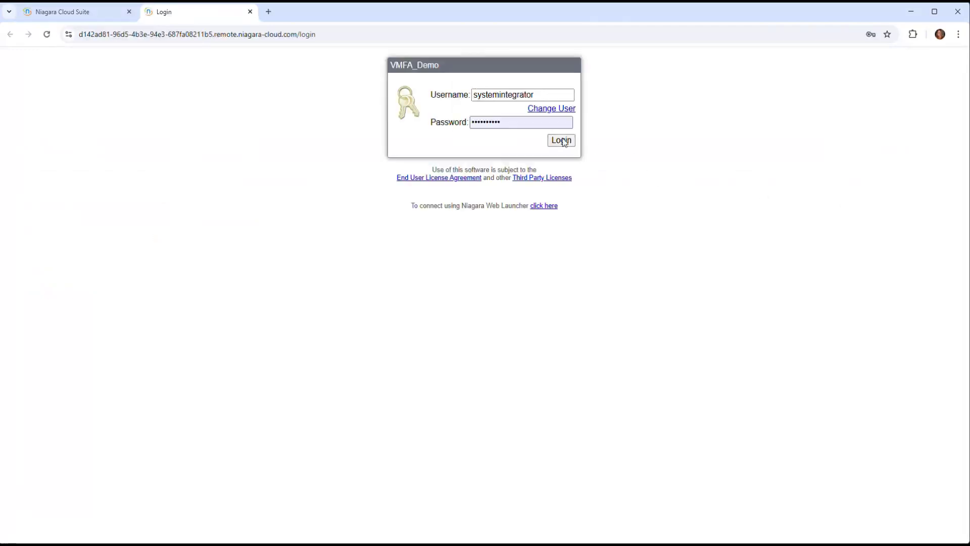
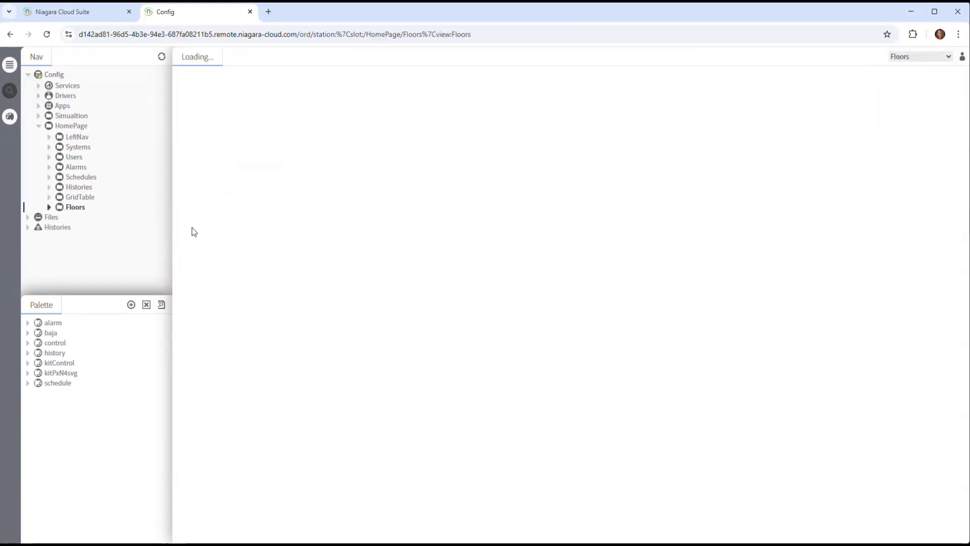
Display the Floor 3 plan with its zone temperatures on the remote station's Floors page
{"action": "left_click", "coordinate": [767, 86]}
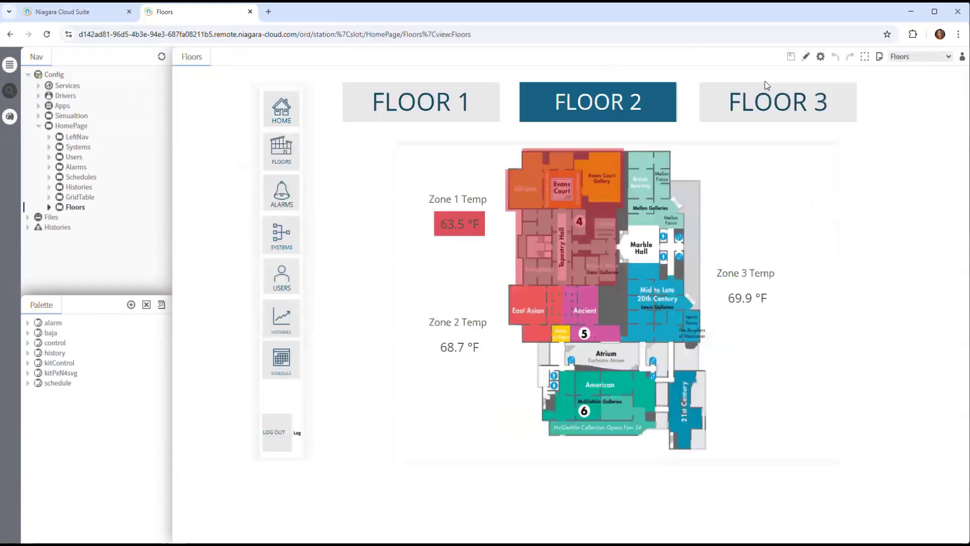
{"action": "left_click", "coordinate": [784, 104]}
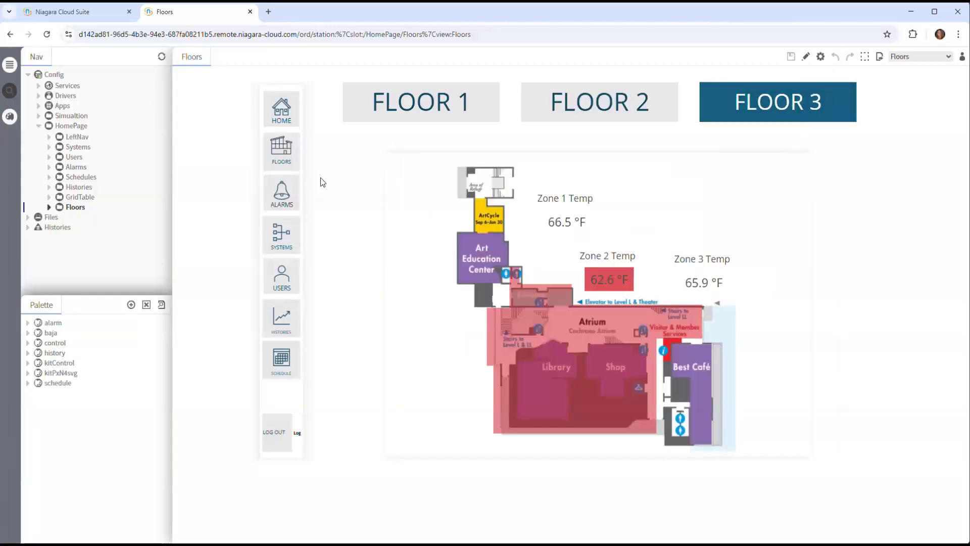
Compare the Floor 1 plan with the Floor 3 plan on the Floors page
{"action": "left_click", "coordinate": [408, 106]}
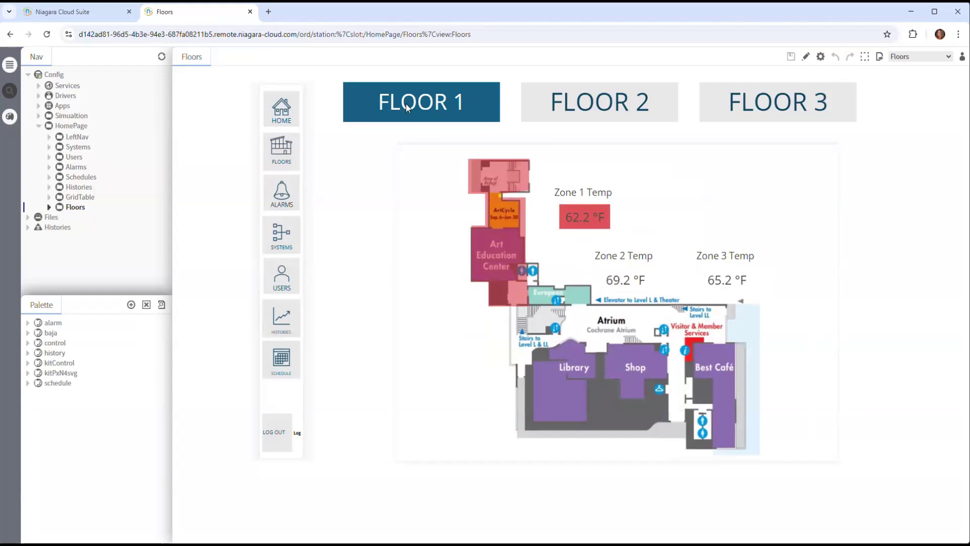
{"action": "left_click", "coordinate": [821, 104]}
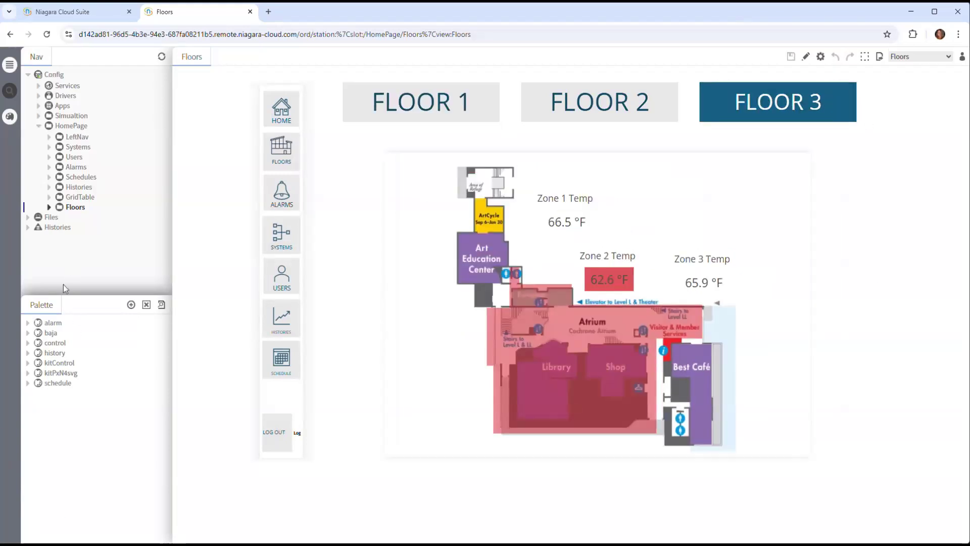
Upload the Floor3_FloorPlan file from the Desktop to the station's px folder, giving the navigation tree more room
{"action": "left_click_drag", "start_coordinate": [79, 297], "coordinate": [77, 419]}
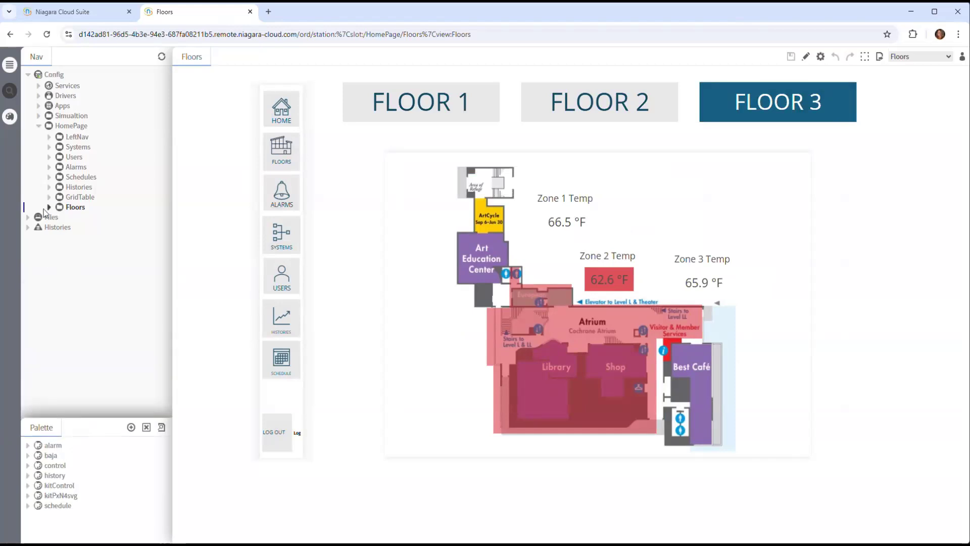
{"action": "left_click", "coordinate": [28, 222]}
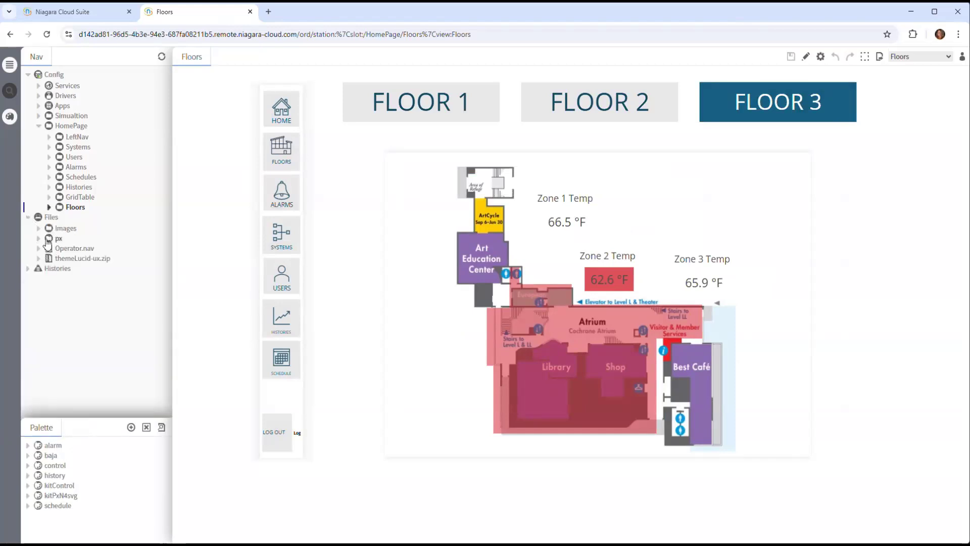
{"action": "left_click", "coordinate": [56, 240]}
{"action": "right_click", "coordinate": [58, 243]}
{"action": "left_click", "coordinate": [86, 284]}
{"action": "left_click", "coordinate": [449, 292]}
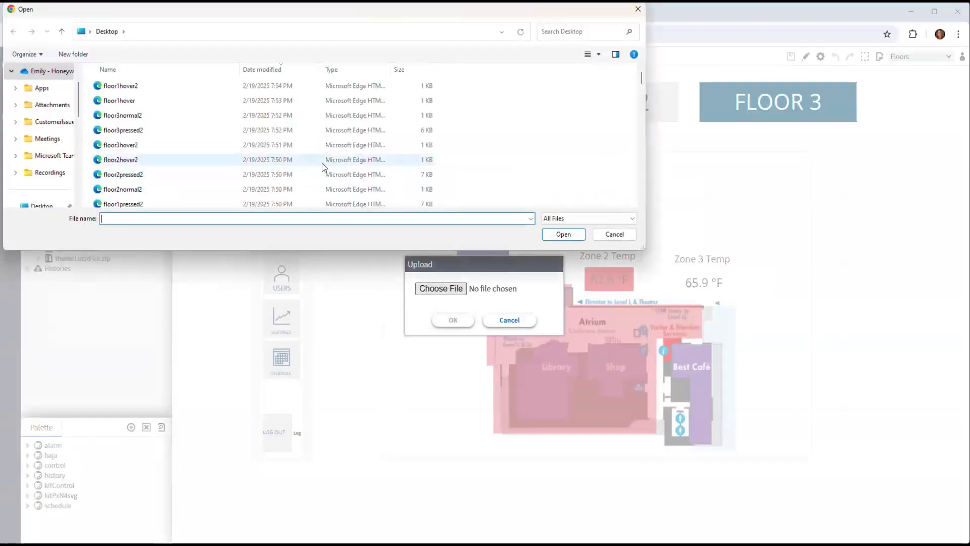
{"action": "scroll", "coordinate": [146, 146], "scroll_direction": "down", "scroll_amount": 3}
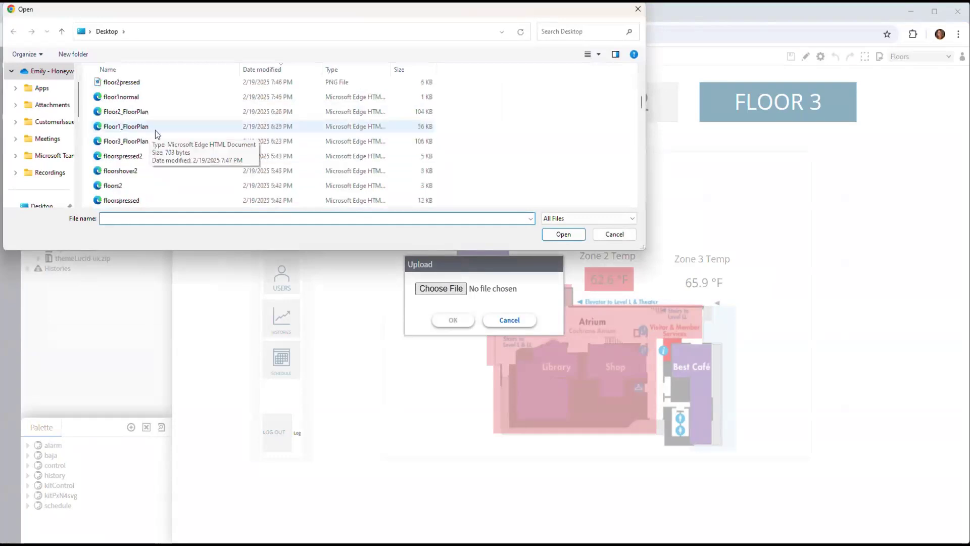
{"action": "left_click", "coordinate": [132, 141]}
{"action": "left_click", "coordinate": [562, 234]}
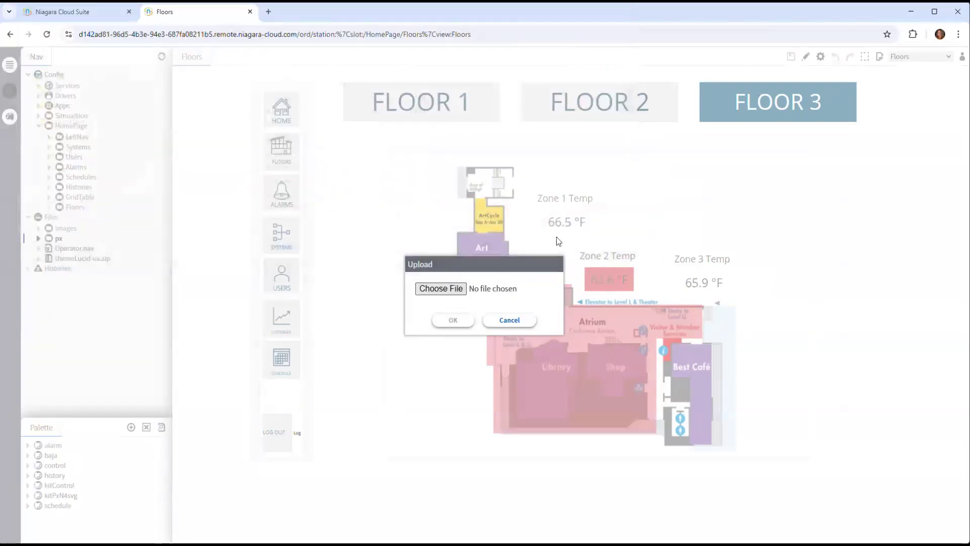
{"action": "left_click", "coordinate": [462, 319]}
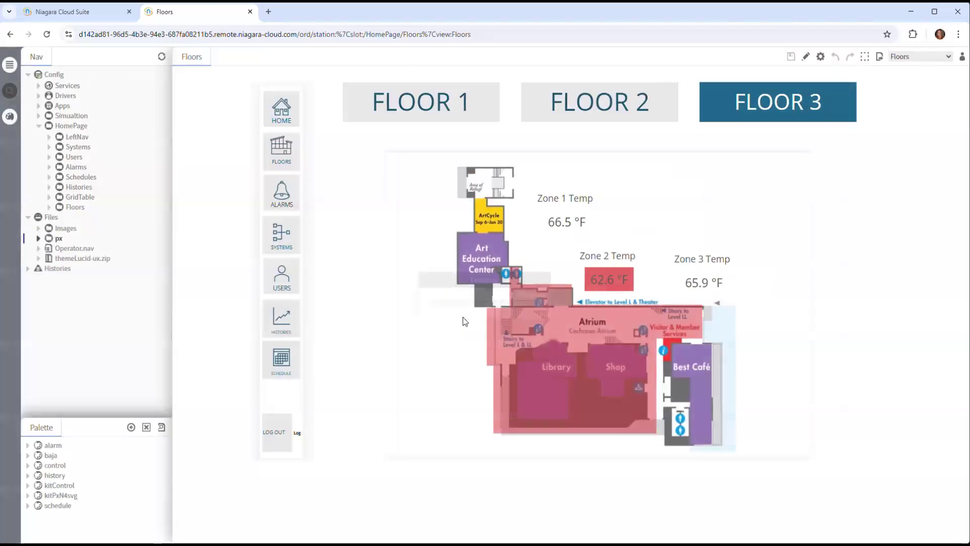
Open the Floors page in Ux Builder and examine the properties of the Floor 3 PxInclude to identify its Px file
{"action": "left_click", "coordinate": [806, 57]}
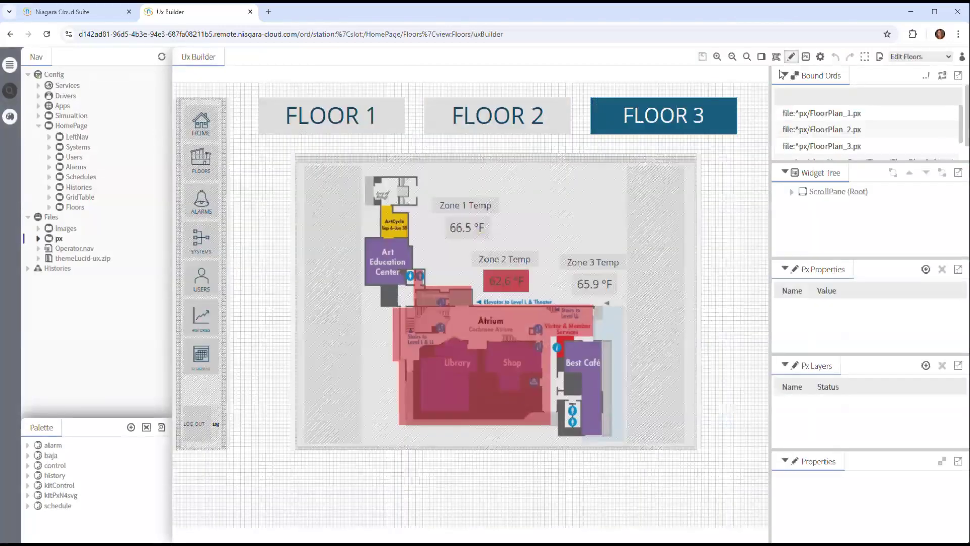
{"action": "left_click", "coordinate": [792, 192]}
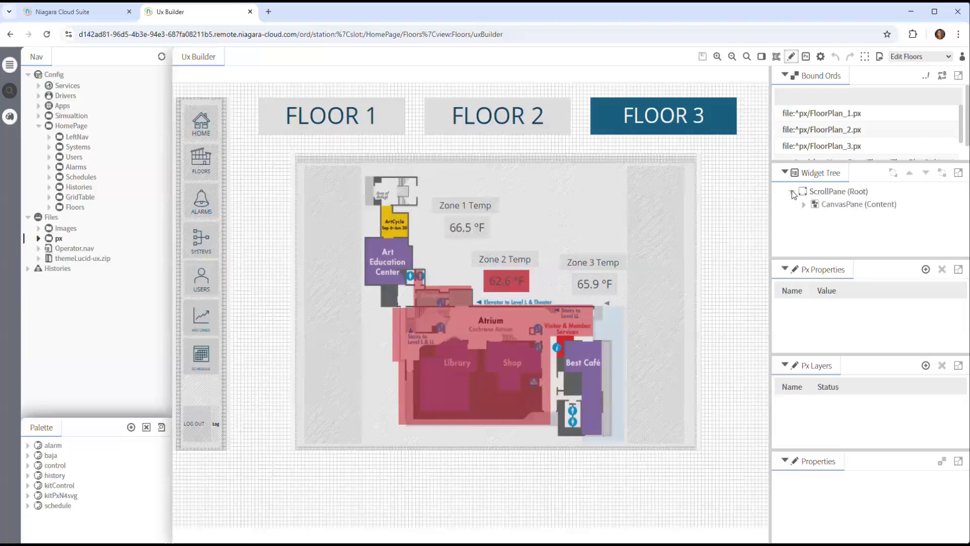
{"action": "left_click", "coordinate": [804, 205]}
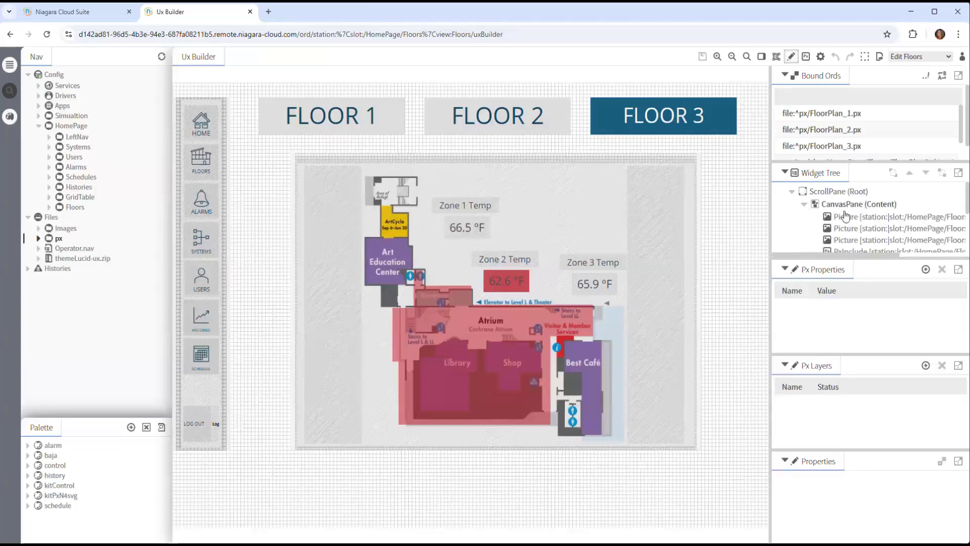
{"action": "scroll", "coordinate": [858, 243], "scroll_direction": "down", "scroll_amount": 1}
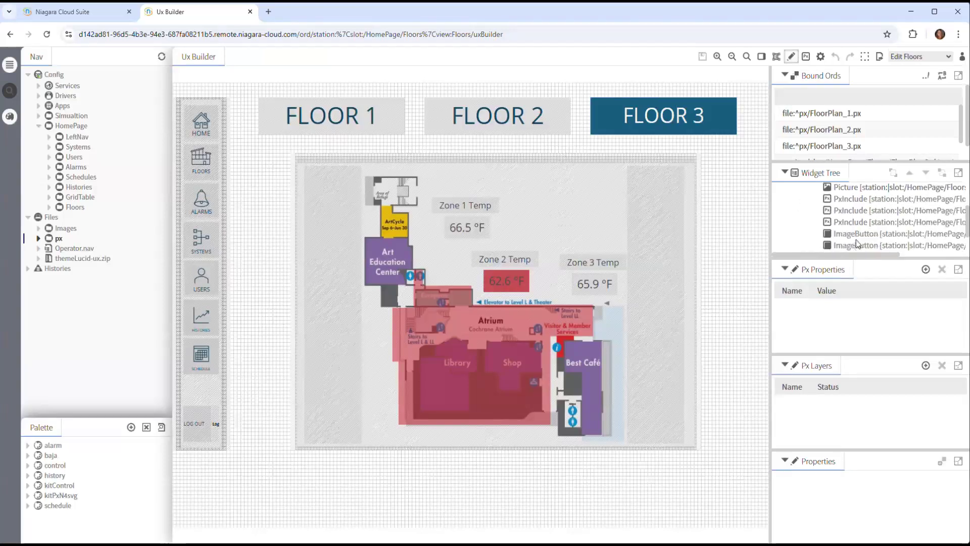
{"action": "left_click", "coordinate": [642, 194]}
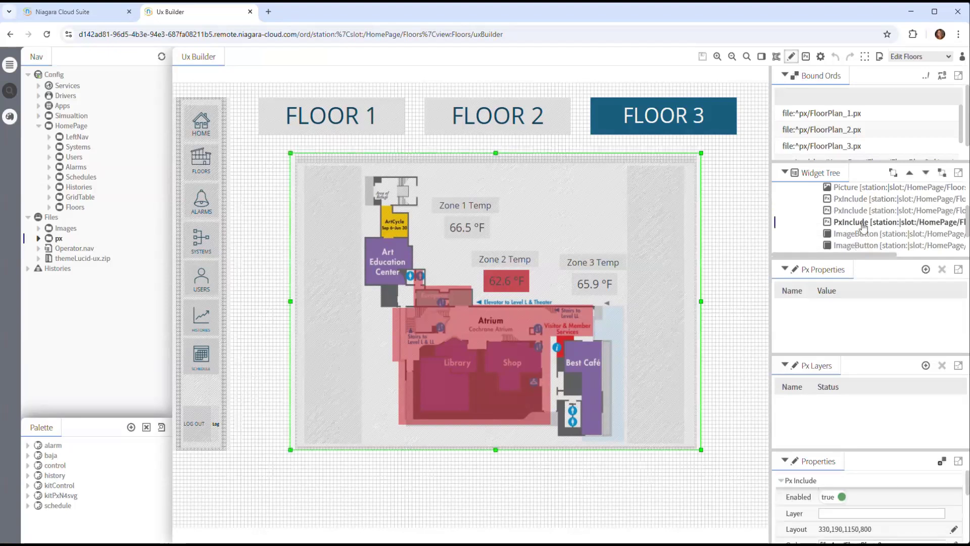
{"action": "double_click", "coordinate": [864, 224]}
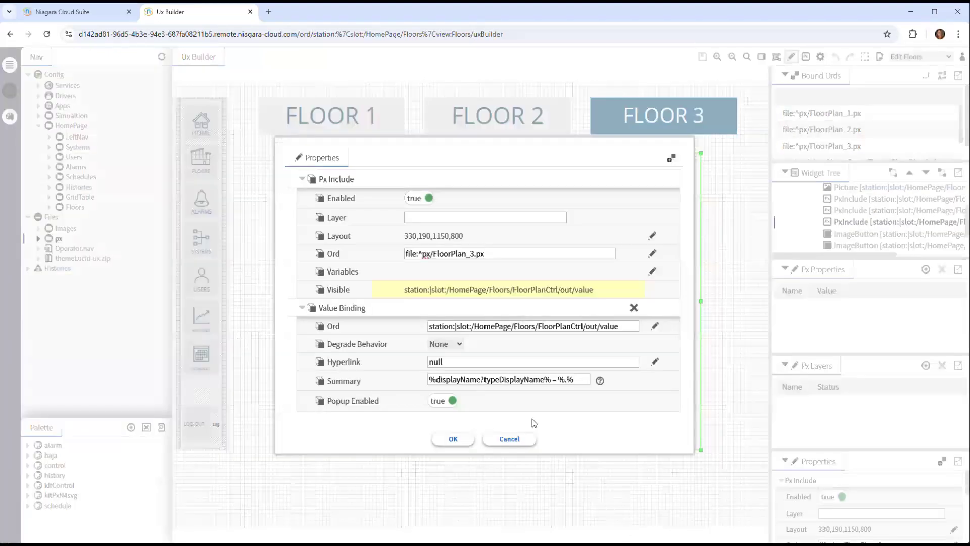
{"action": "left_click", "coordinate": [518, 441]}
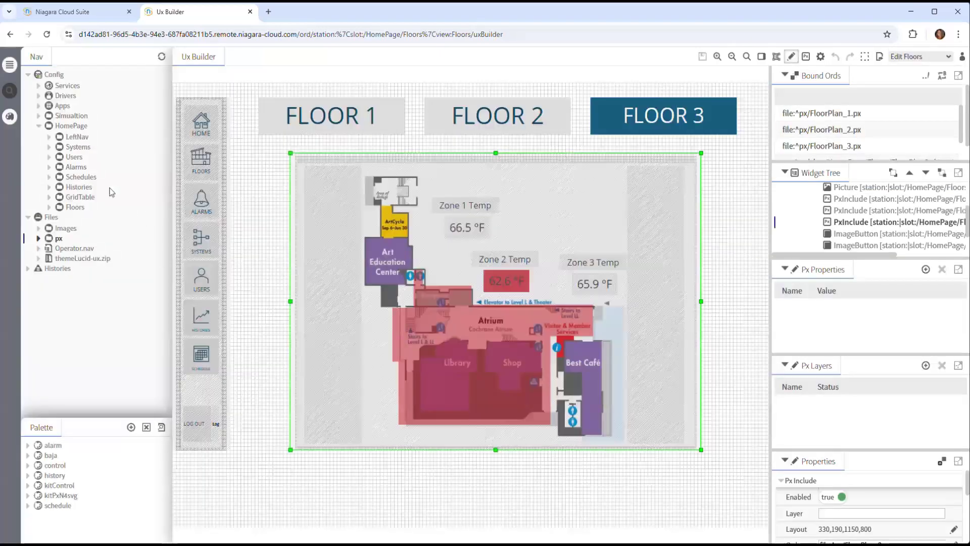
Edit Floor3's FloorPlan_3 view and set its background picture's image to file:^px/Floor3_FloorPlan.svg
{"action": "left_click", "coordinate": [49, 208]}
{"action": "double_click", "coordinate": [81, 239]}
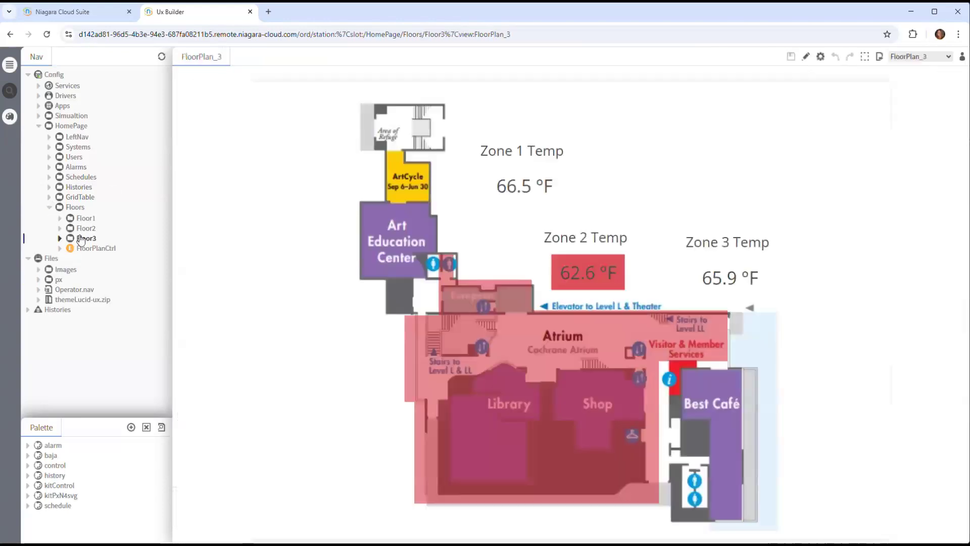
{"action": "left_click", "coordinate": [806, 57]}
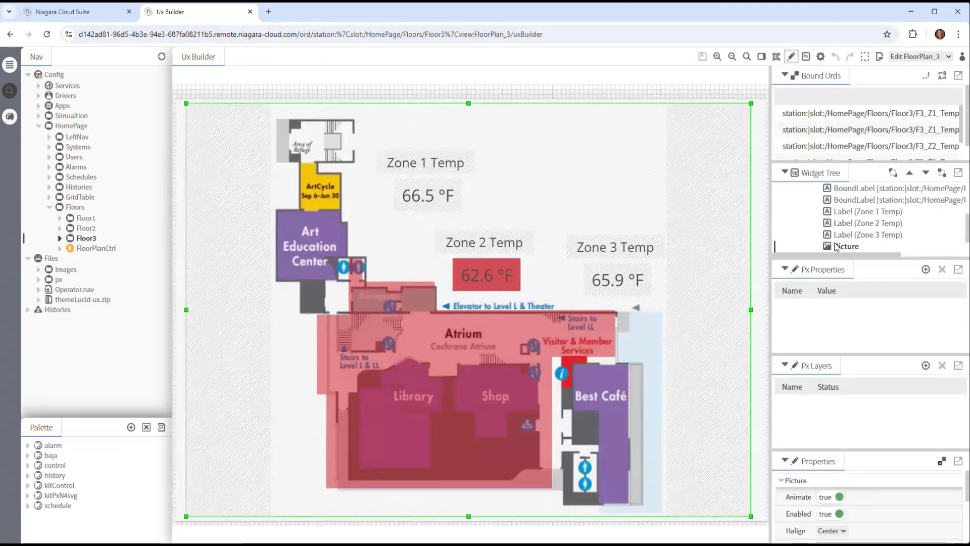
{"action": "double_click", "coordinate": [835, 245]}
{"action": "left_click", "coordinate": [628, 283]}
{"action": "left_click", "coordinate": [475, 270]}
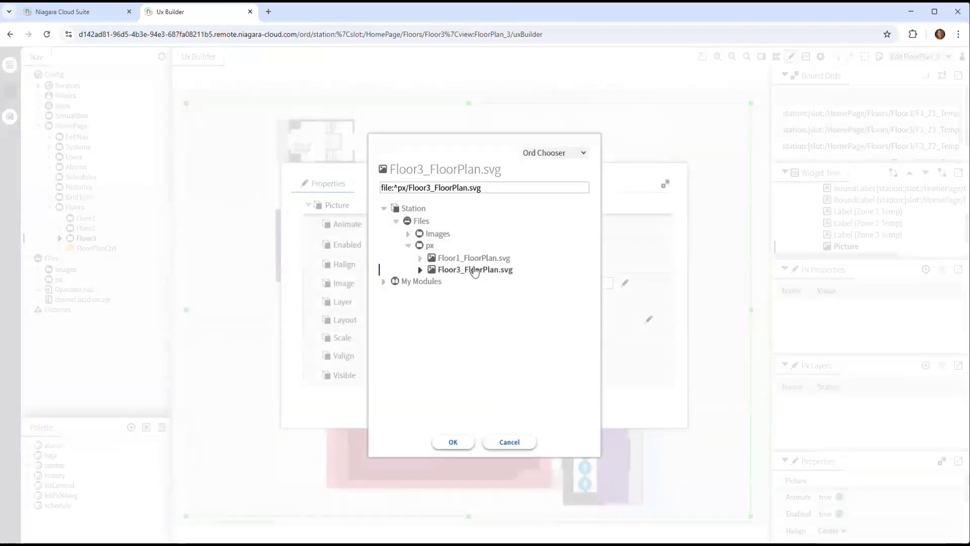
{"action": "left_click", "coordinate": [453, 442]}
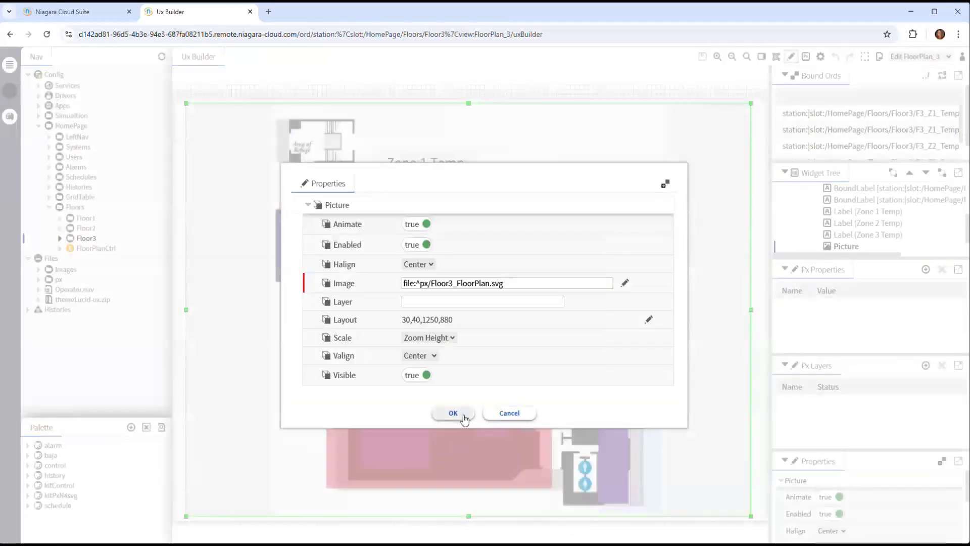
{"action": "left_click", "coordinate": [453, 413]}
Move the Zone 2 Temp label and its temperature value just left of Marble Hall and save the view
{"action": "left_click", "coordinate": [504, 269]}
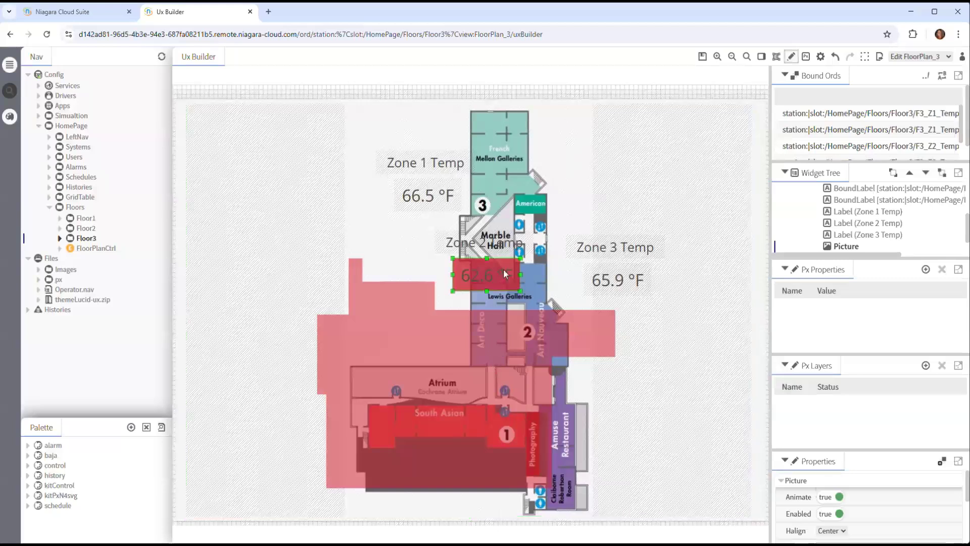
{"action": "left_click", "coordinate": [505, 250], "text": "ctrl"}
{"action": "left_click_drag", "start_coordinate": [505, 250], "coordinate": [426, 255]}
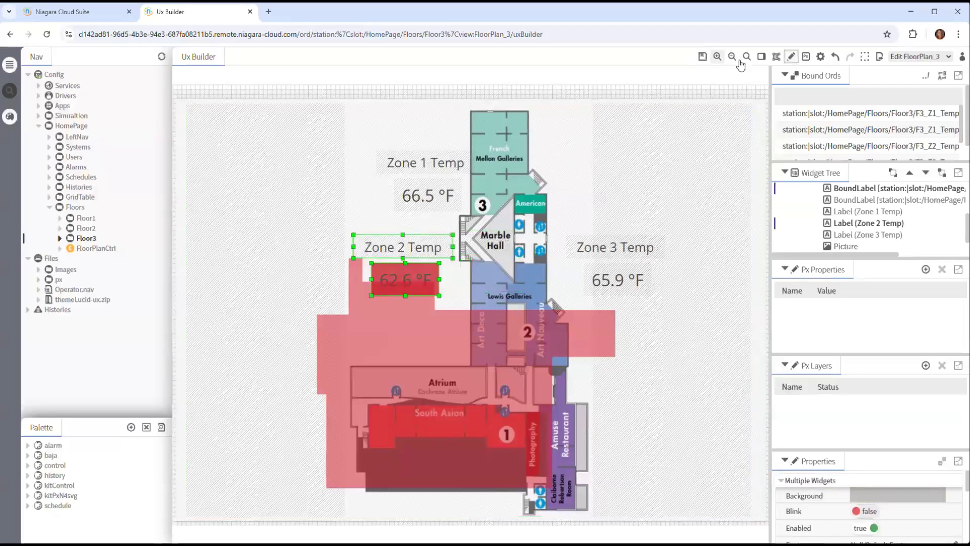
{"action": "left_click", "coordinate": [791, 56]}
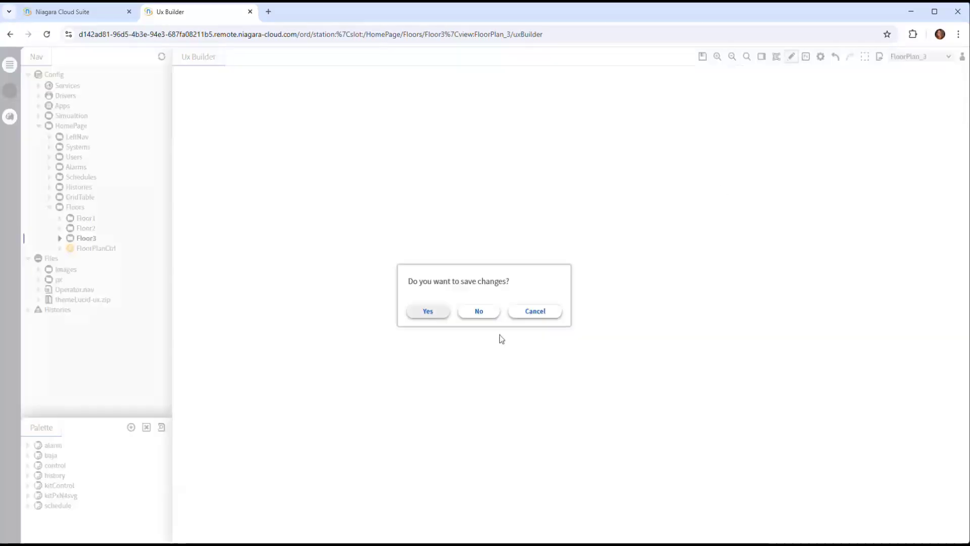
{"action": "left_click", "coordinate": [427, 310]}
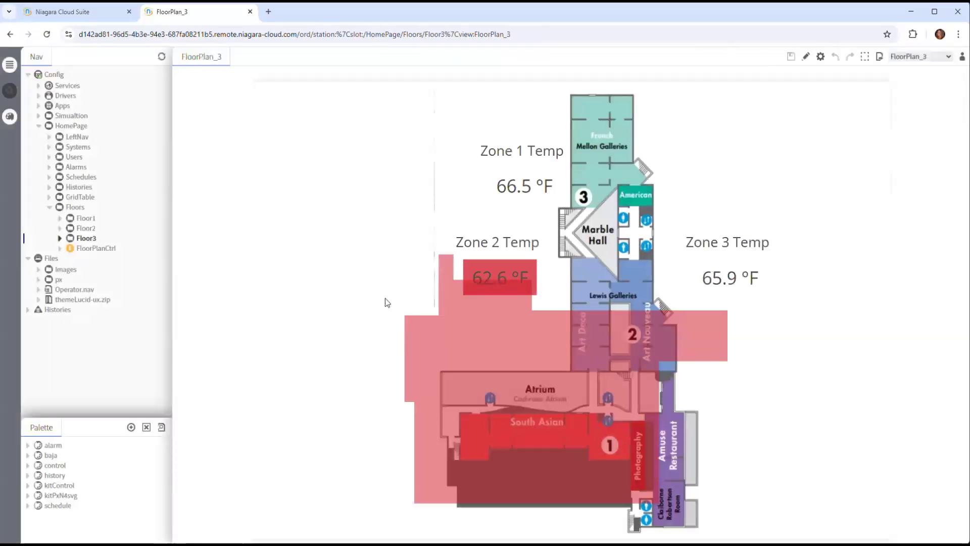
Edit the HomePage Alarms view and add an Alarm Console widget for AlarmService's VMFA_Temp alarm class
{"action": "left_click", "coordinate": [62, 169]}
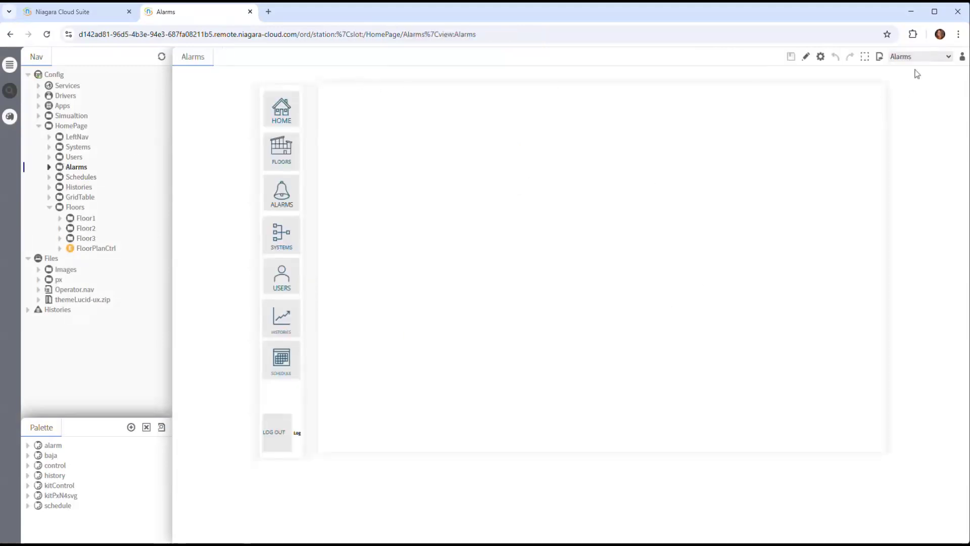
{"action": "left_click", "coordinate": [805, 56]}
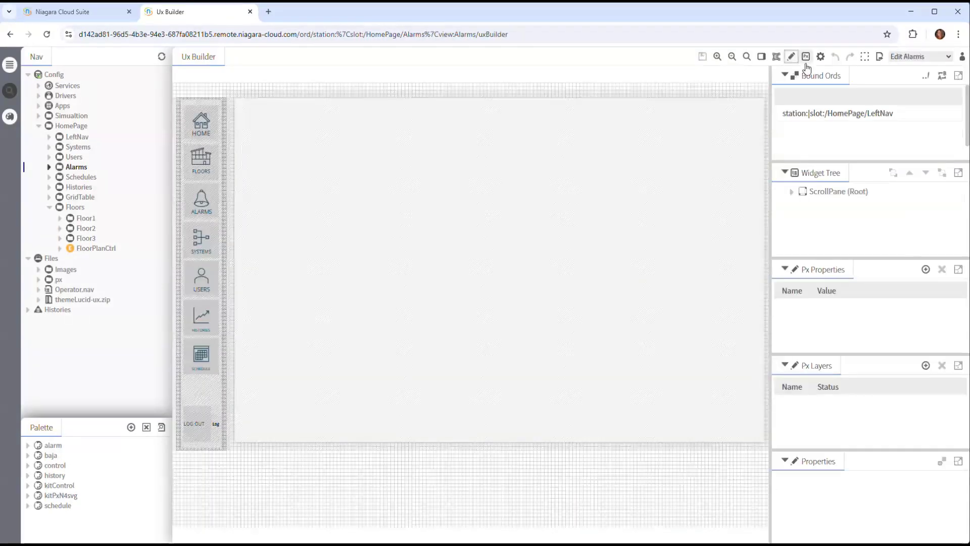
{"action": "left_click", "coordinate": [39, 86]}
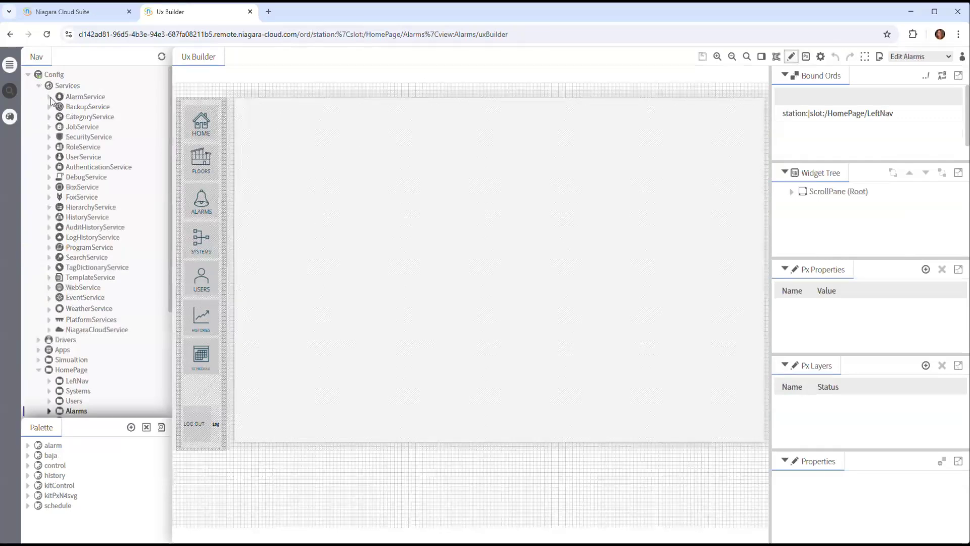
{"action": "left_click", "coordinate": [49, 97]}
{"action": "left_click_drag", "start_coordinate": [95, 147], "coordinate": [300, 90]}
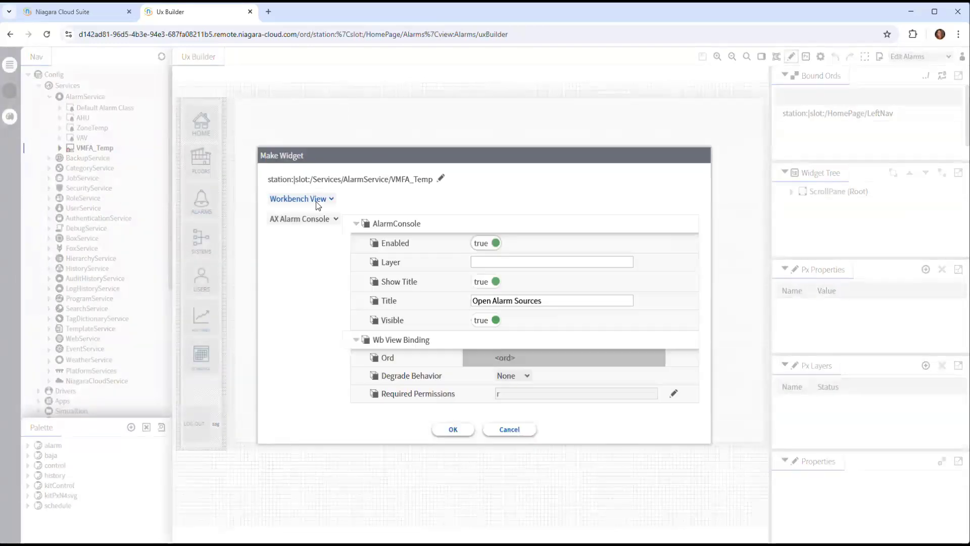
{"action": "left_click", "coordinate": [329, 220]}
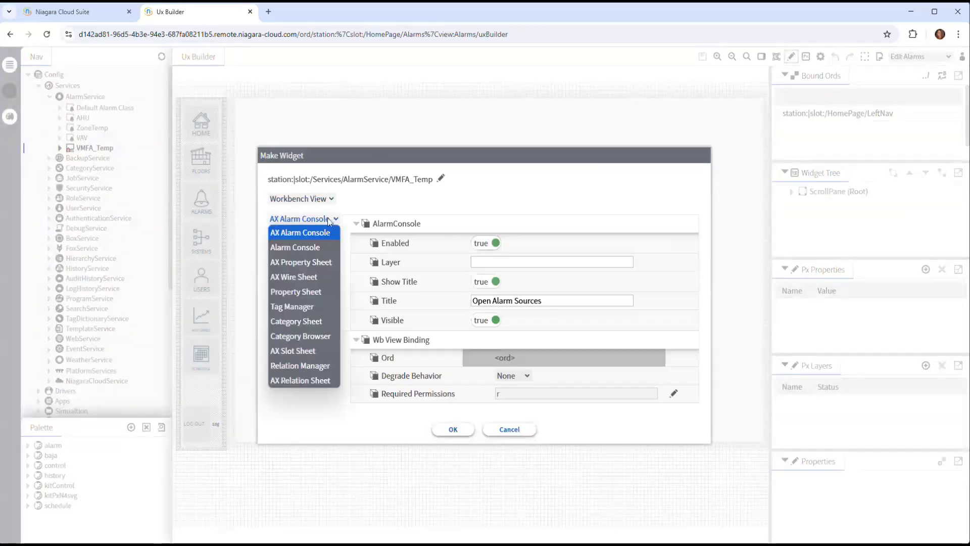
{"action": "left_click", "coordinate": [309, 246]}
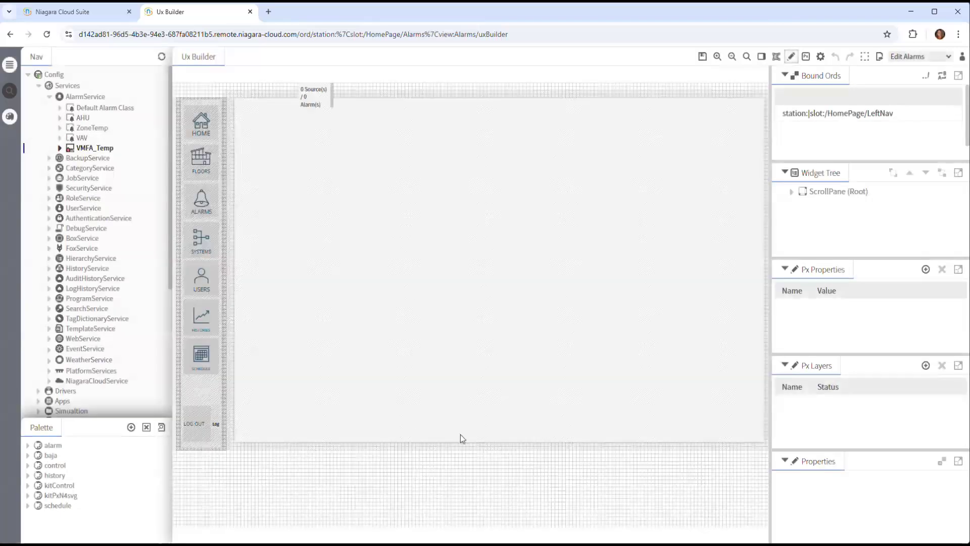
{"action": "left_click", "coordinate": [454, 435]}
Enlarge the alarm console to fill the blank content area beside the navigation bar and save the Alarms view
{"action": "left_click_drag", "start_coordinate": [327, 109], "coordinate": [760, 437]}
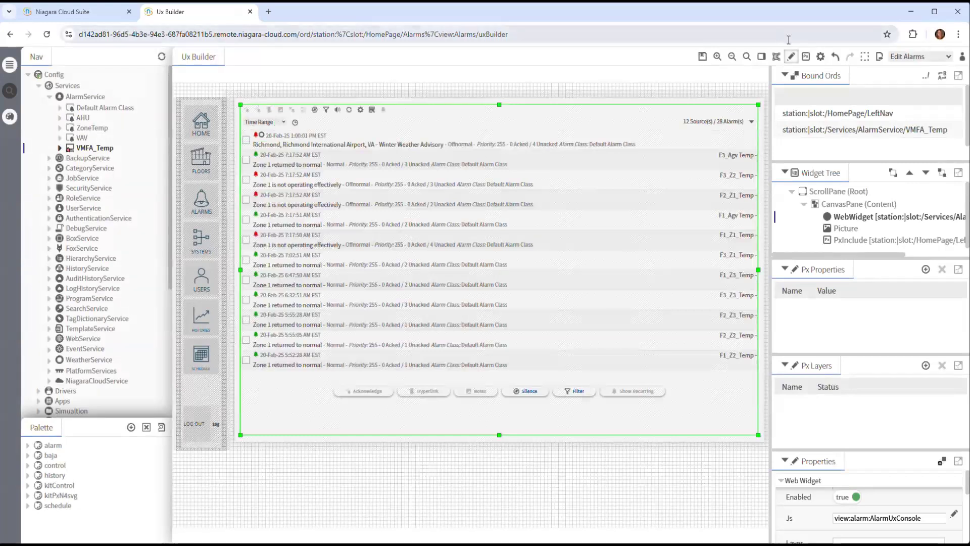
{"action": "left_click", "coordinate": [791, 56]}
{"action": "left_click", "coordinate": [442, 309]}
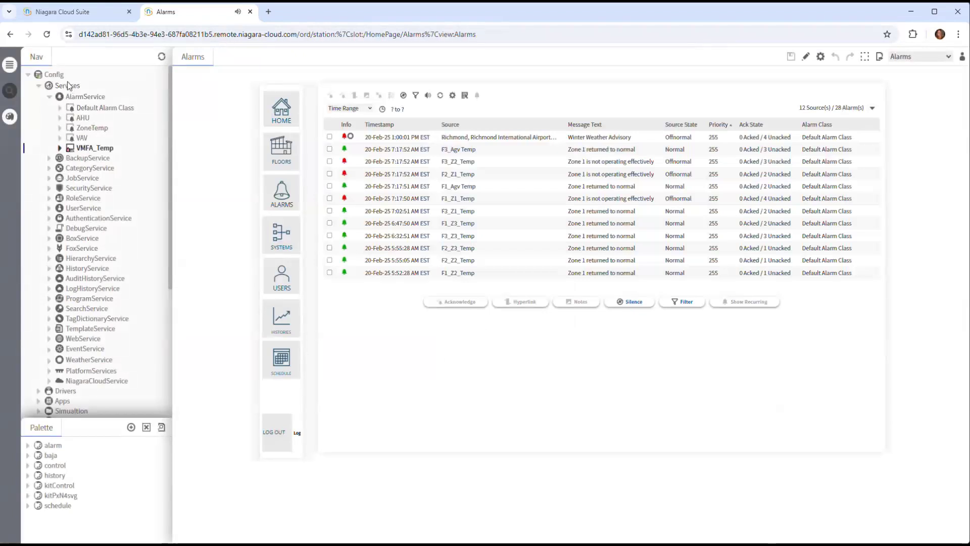
Create a new Px view named AHU on the AHU_02 folder under Drivers, Floor_02
{"action": "left_click", "coordinate": [49, 96]}
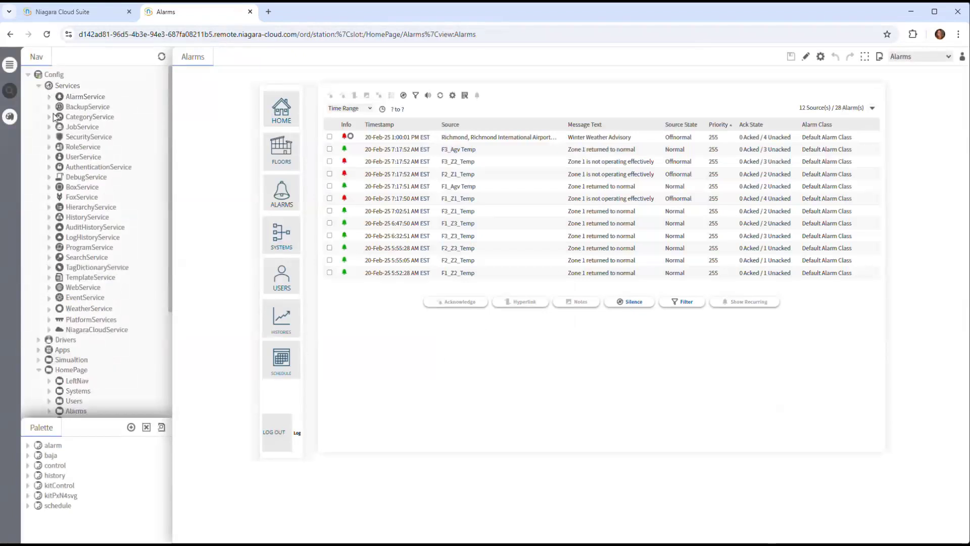
{"action": "left_click", "coordinate": [38, 86]}
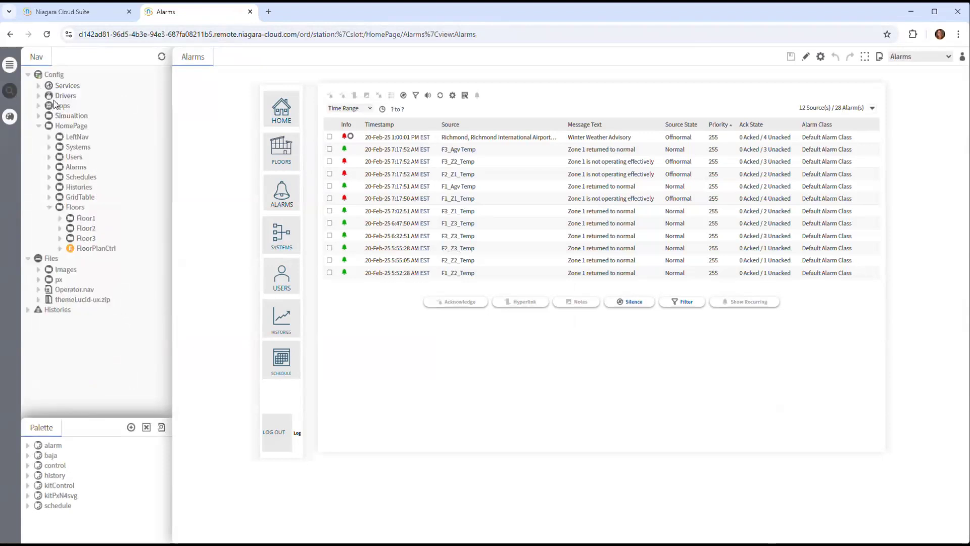
{"action": "left_click", "coordinate": [39, 96]}
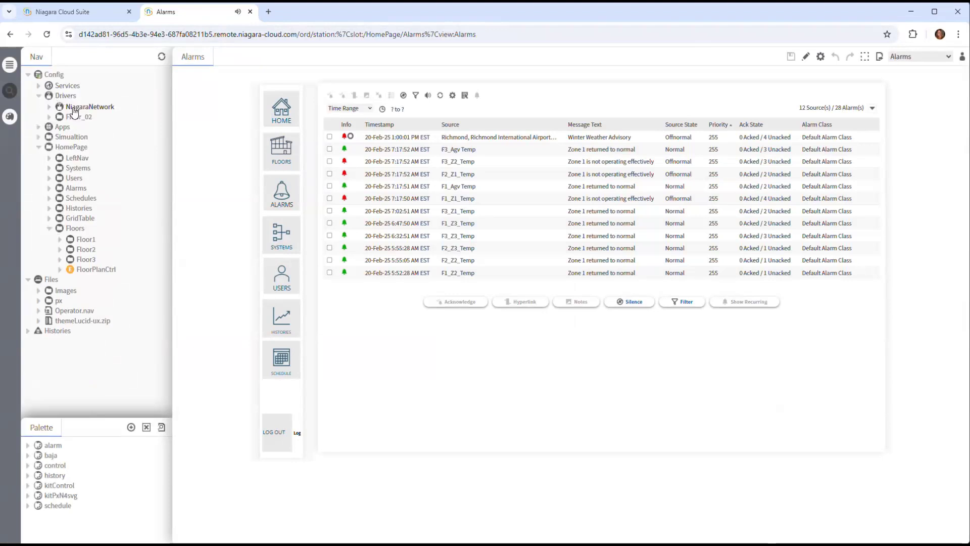
{"action": "left_click", "coordinate": [48, 117]}
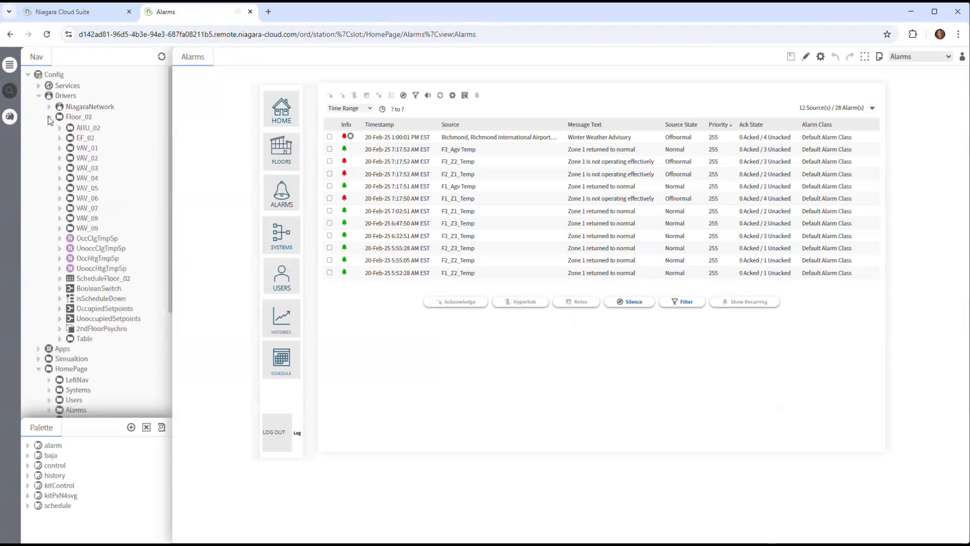
{"action": "right_click", "coordinate": [88, 129]}
{"action": "mouse_move", "coordinate": [119, 142]}
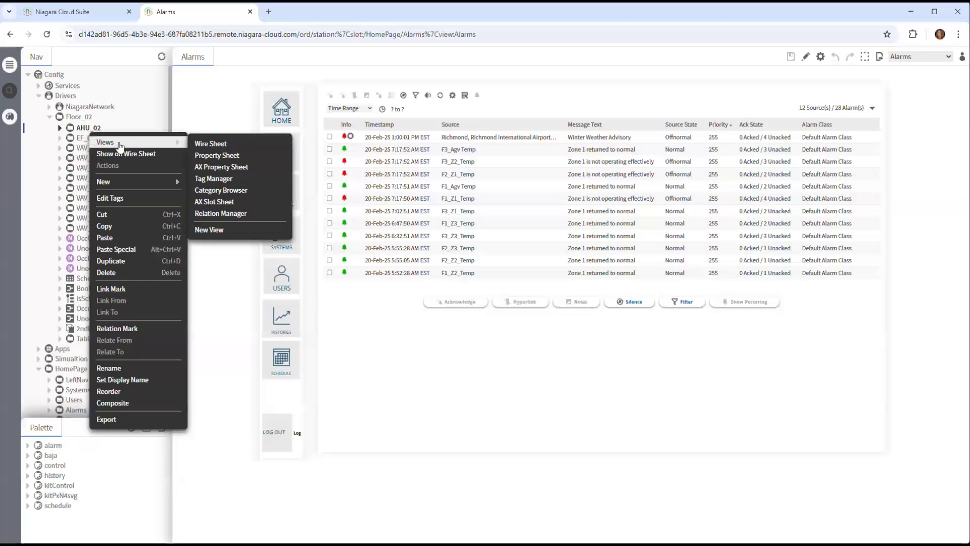
{"action": "left_click", "coordinate": [226, 230]}
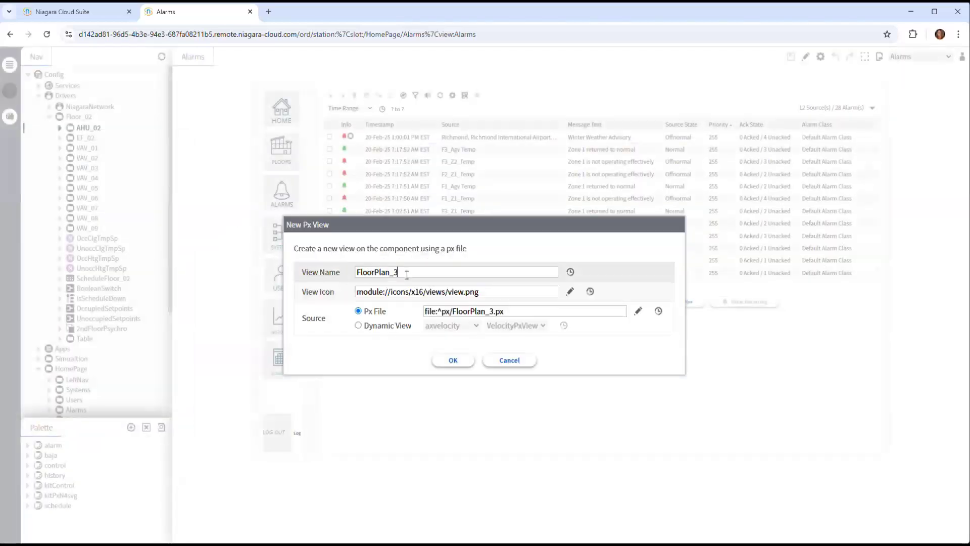
{"action": "double_click", "coordinate": [374, 272]}
{"action": "type", "text": "AHU"}
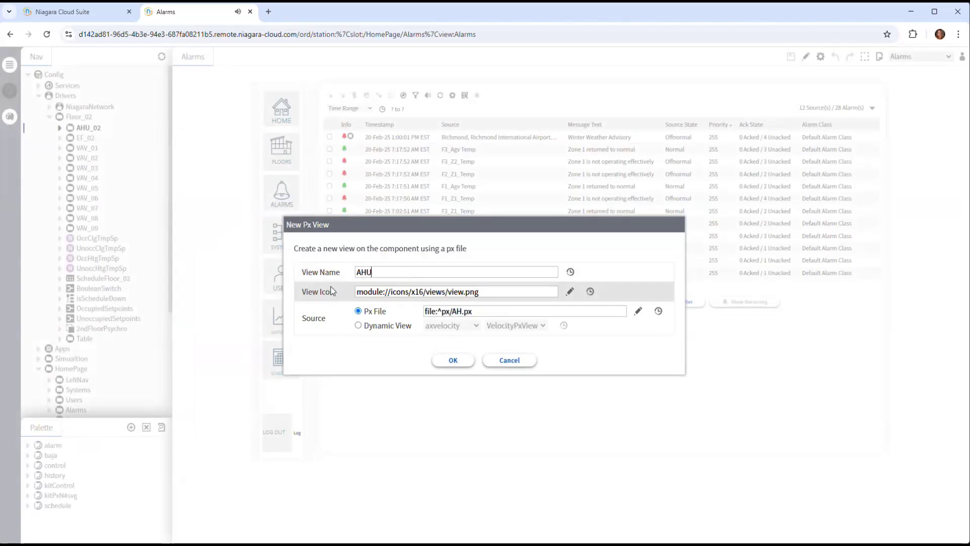
{"action": "key", "text": "Return"}
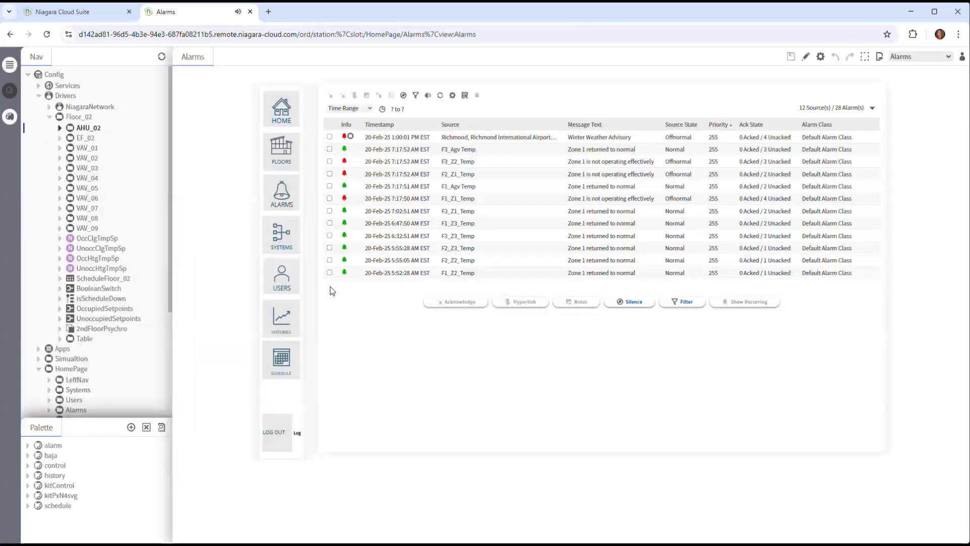
Expand AHU_02's points, enlarge the palette area and open the kitPxN4svg Ductwork folder down to the horizontal ducts
{"action": "left_click", "coordinate": [60, 128]}
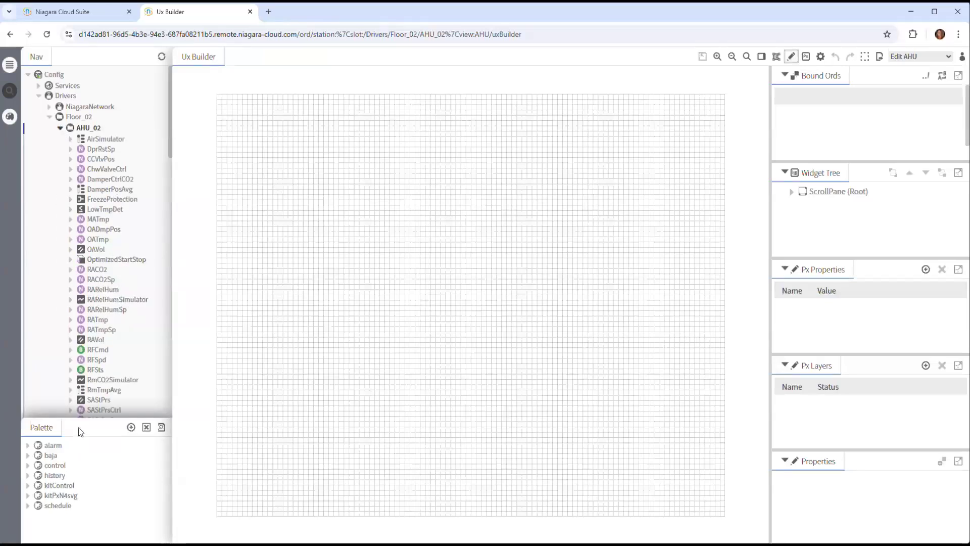
{"action": "left_click_drag", "start_coordinate": [49, 419], "coordinate": [49, 291]}
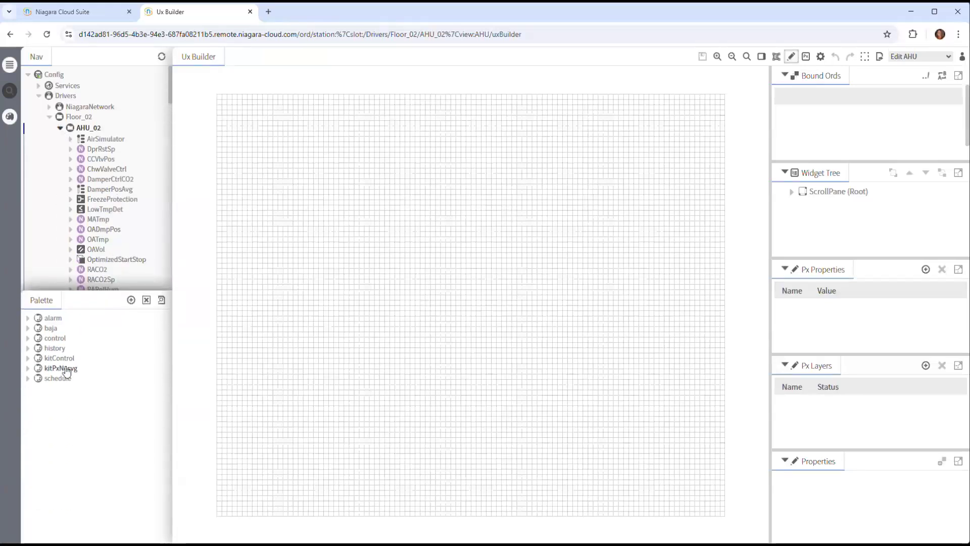
{"action": "left_click", "coordinate": [28, 368]}
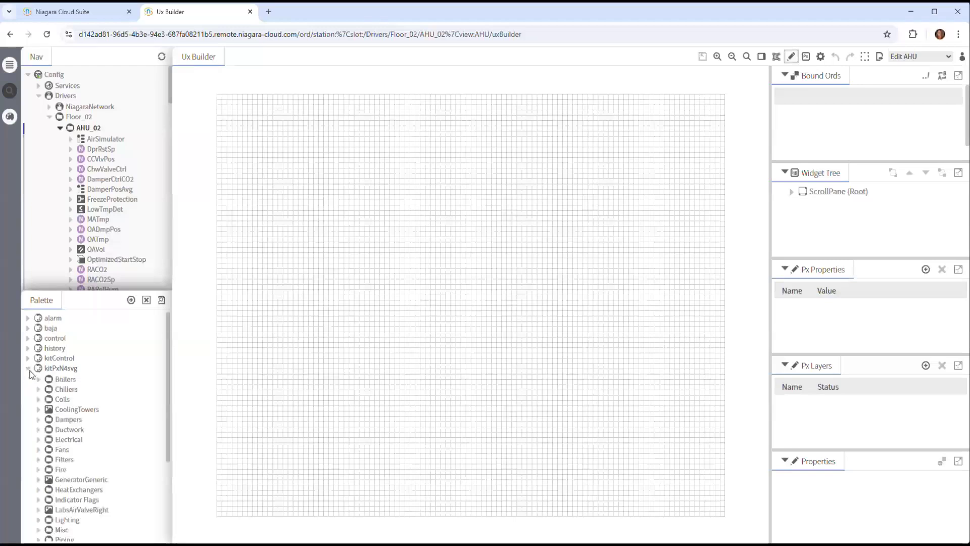
{"action": "left_click", "coordinate": [38, 429]}
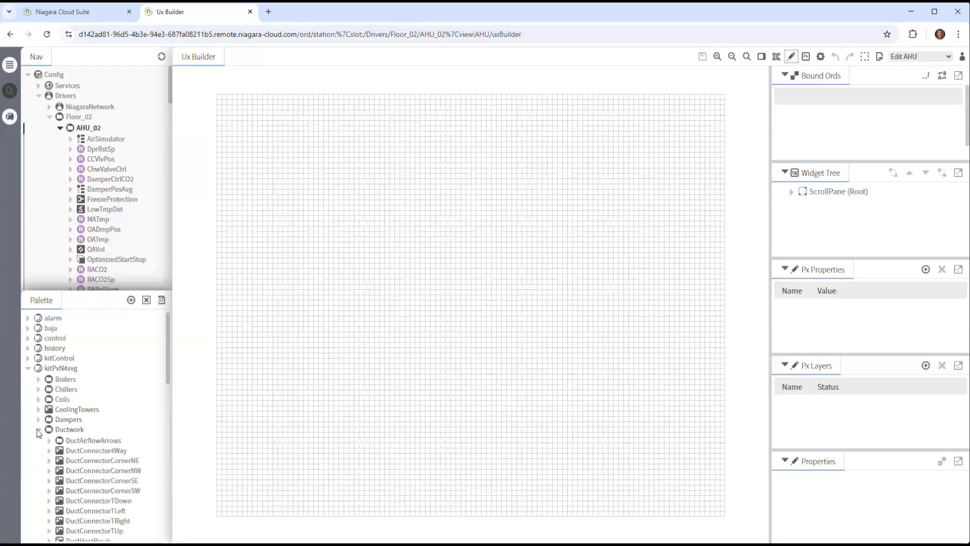
{"action": "scroll", "coordinate": [95, 401], "scroll_direction": "down", "scroll_amount": 4}
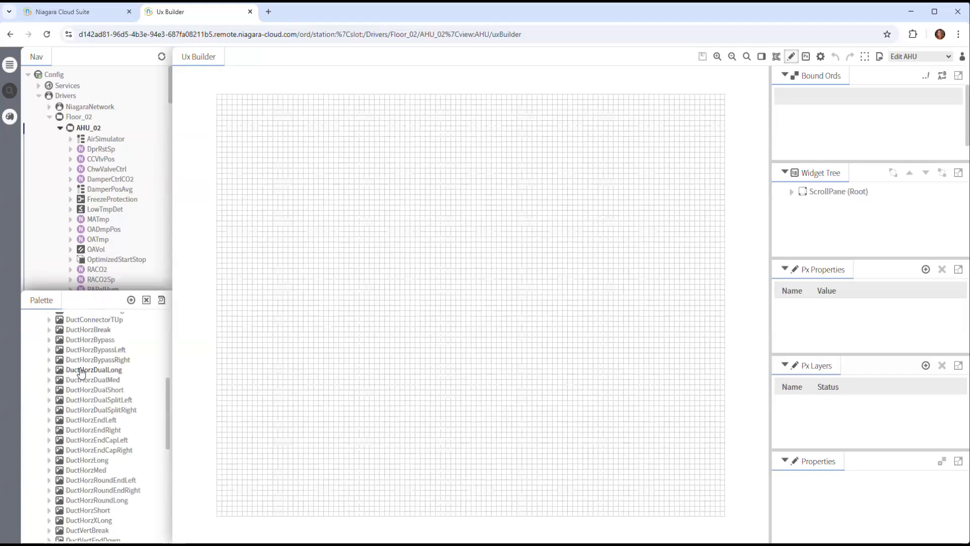
Try placing DuctHorzDualMed near the middle of the canvas and delete the duplicate duct pictures
{"action": "left_click", "coordinate": [84, 382]}
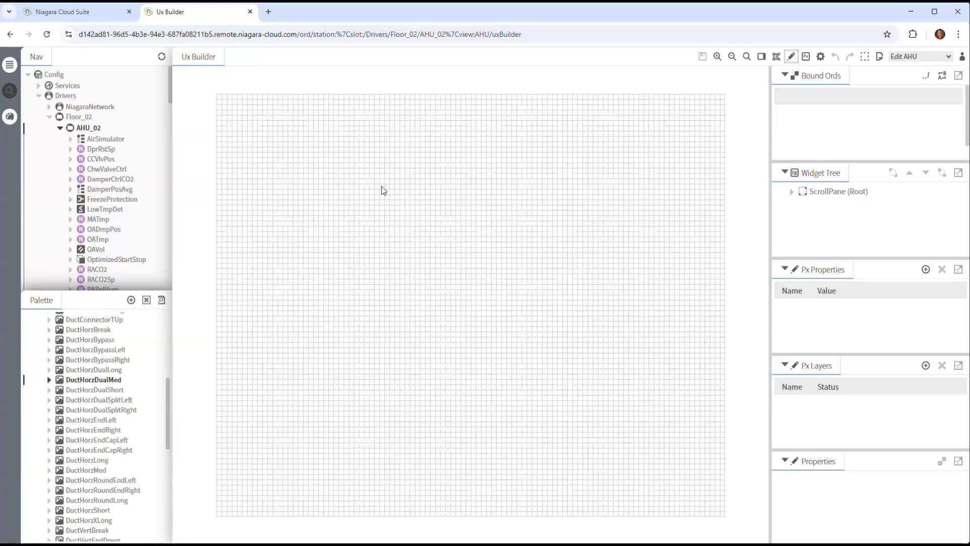
{"action": "left_click_drag", "start_coordinate": [71, 382], "coordinate": [385, 307]}
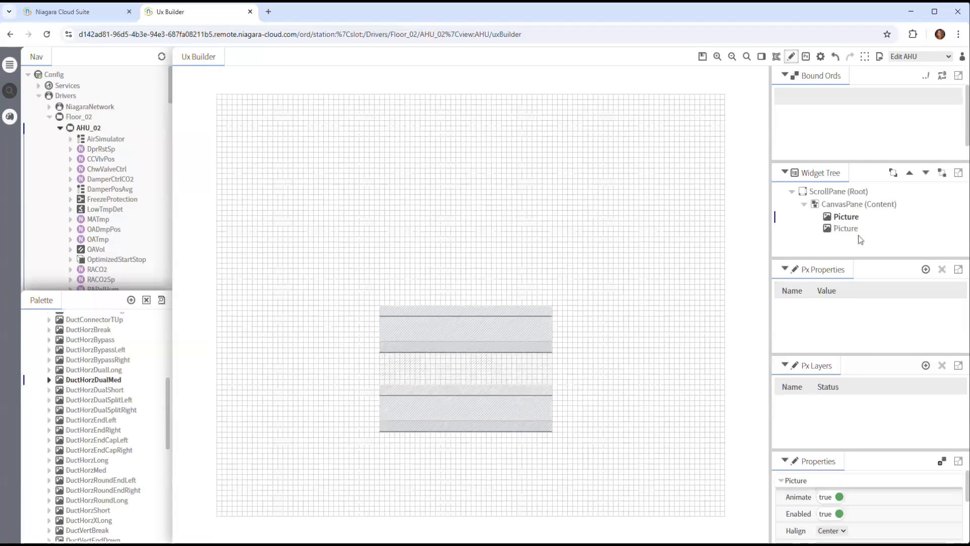
{"action": "left_click", "coordinate": [838, 230]}
{"action": "right_click", "coordinate": [838, 230]}
{"action": "left_click", "coordinate": [784, 248]}
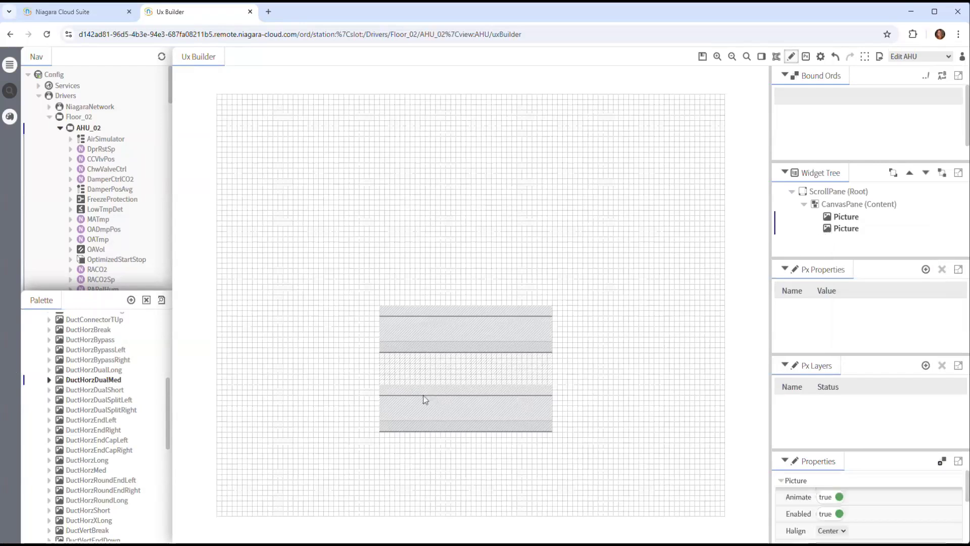
{"action": "left_click", "coordinate": [489, 336]}
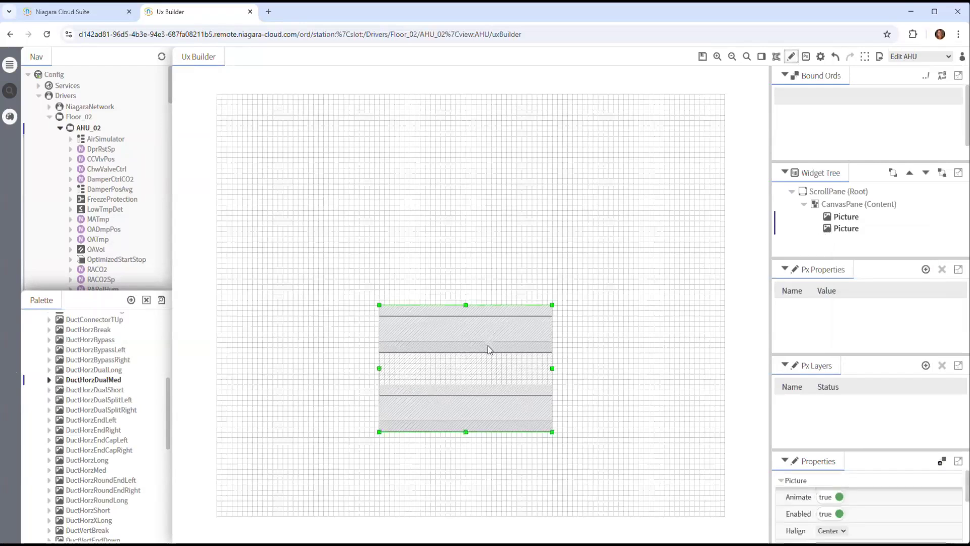
{"action": "right_click", "coordinate": [489, 348]}
{"action": "left_click", "coordinate": [513, 404]}
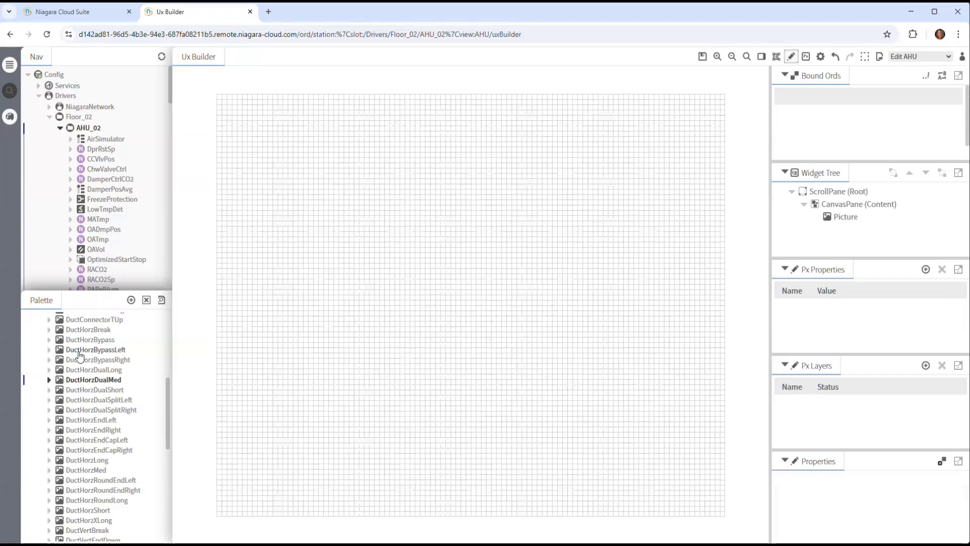
Place DuctHorzDualMed on the canvas's left half and join DuctHorzDualSplitRight to its right end
{"action": "left_click_drag", "start_coordinate": [81, 380], "coordinate": [284, 227]}
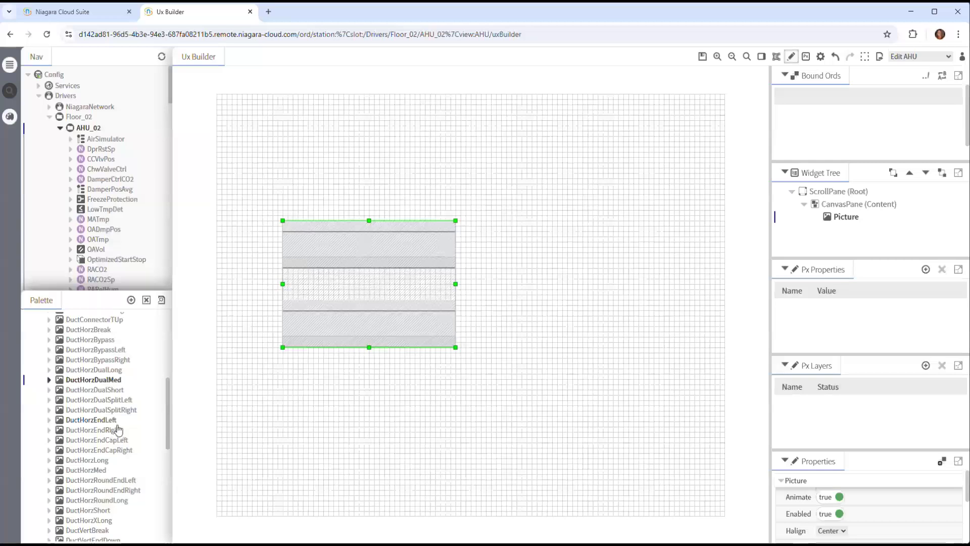
{"action": "scroll", "coordinate": [113, 440], "scroll_direction": "down", "scroll_amount": 4}
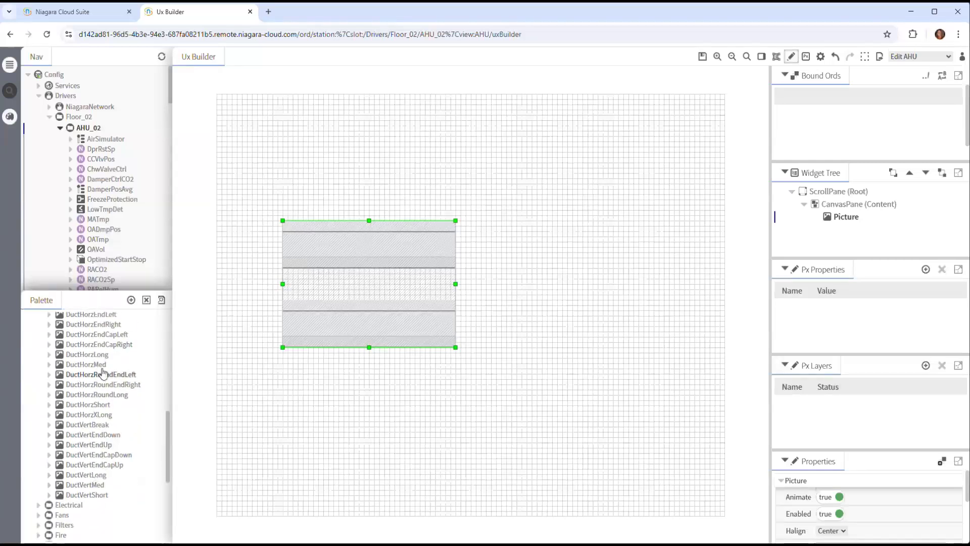
{"action": "scroll", "coordinate": [102, 372], "scroll_direction": "up", "scroll_amount": 2}
{"action": "scroll", "coordinate": [126, 396], "scroll_direction": "up", "scroll_amount": 2}
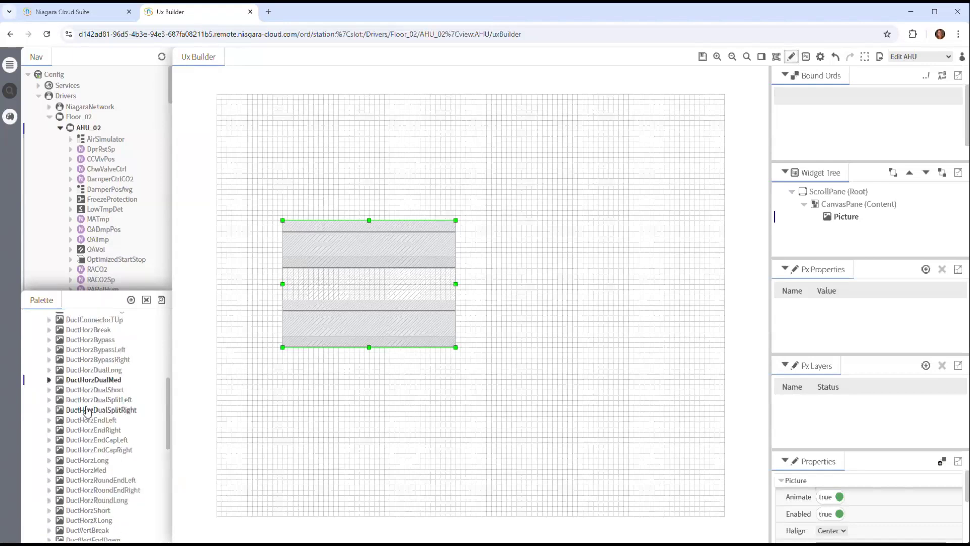
{"action": "left_click_drag", "start_coordinate": [96, 409], "coordinate": [486, 242]}
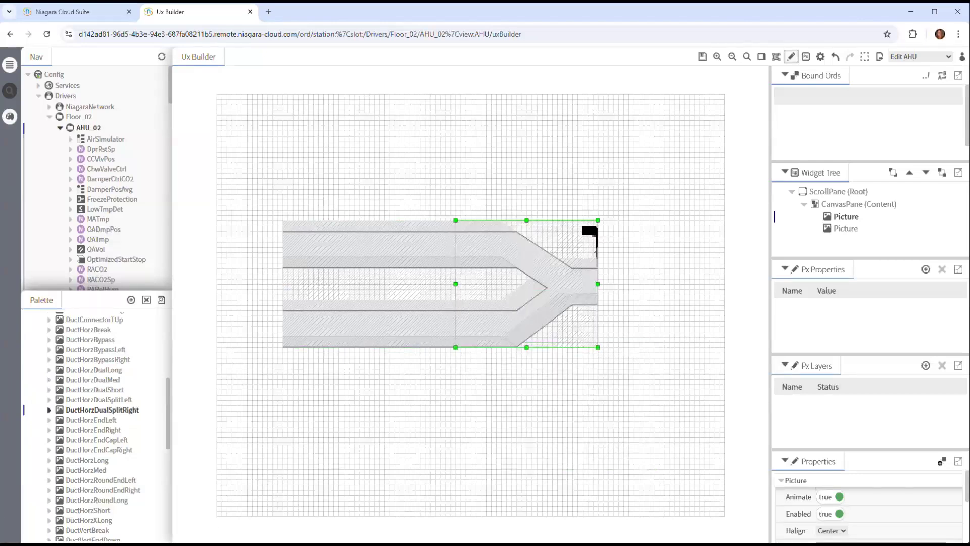
Start a widget on the canvas for AHU_02's SFSts point, using From Palette as its source
{"action": "scroll", "coordinate": [101, 222], "scroll_direction": "down", "scroll_amount": 3}
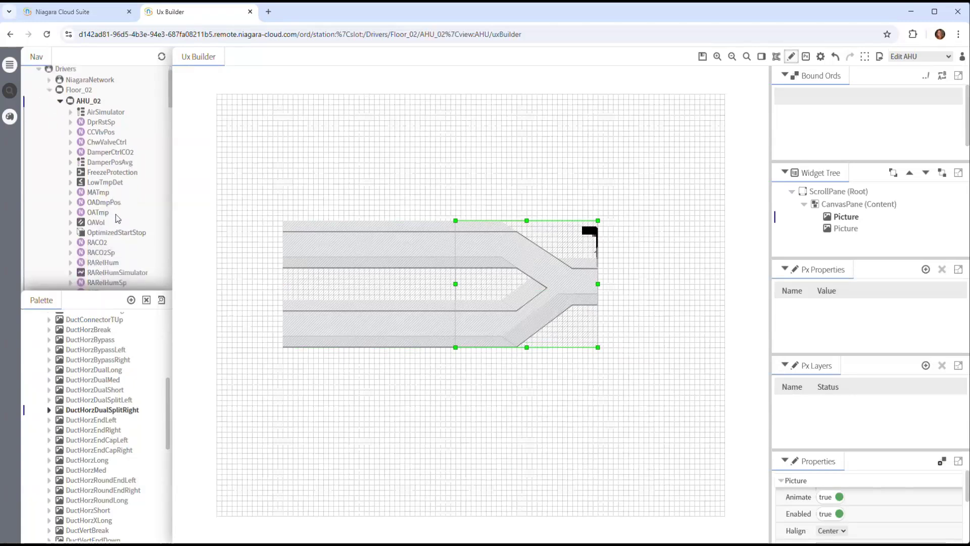
{"action": "scroll", "coordinate": [126, 209], "scroll_direction": "down", "scroll_amount": 5}
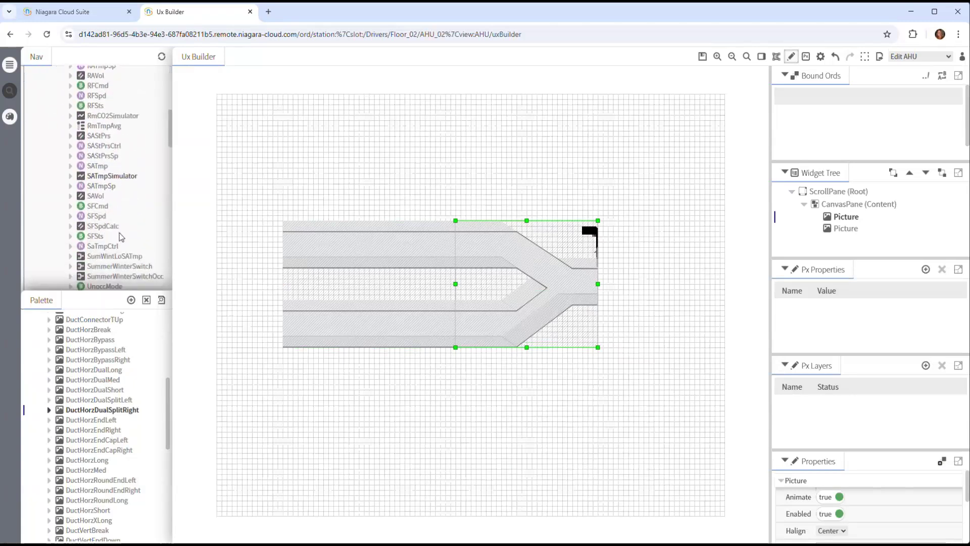
{"action": "left_click_drag", "start_coordinate": [96, 236], "coordinate": [315, 197]}
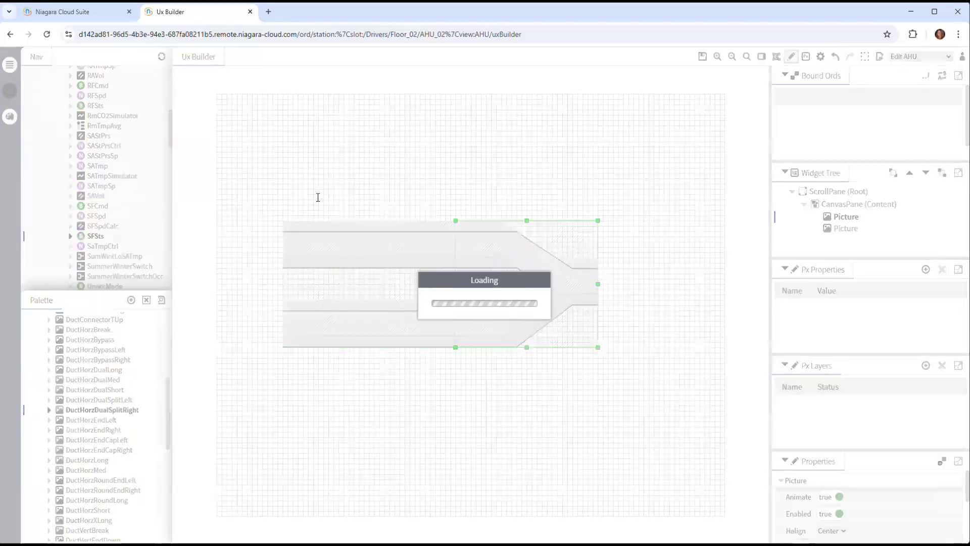
{"action": "left_click", "coordinate": [304, 217]}
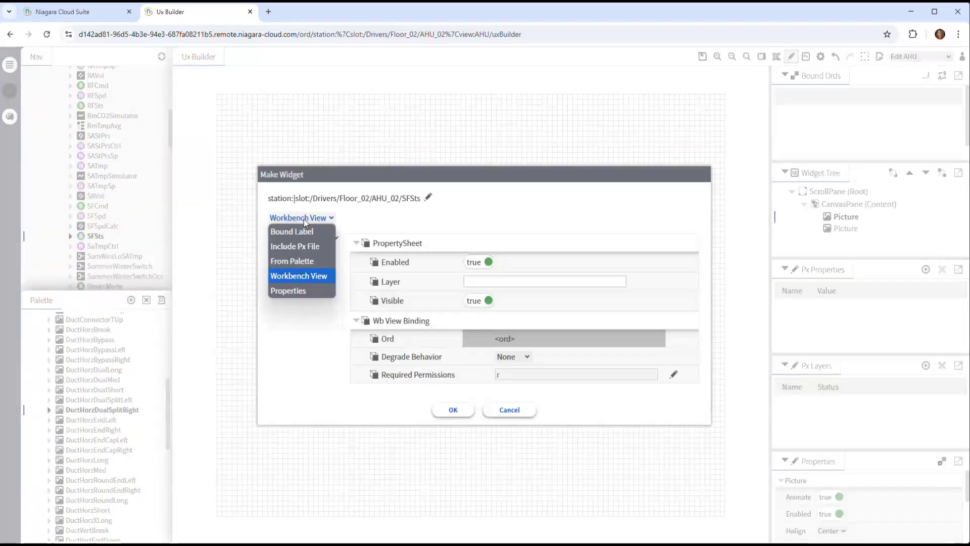
{"action": "left_click", "coordinate": [301, 259]}
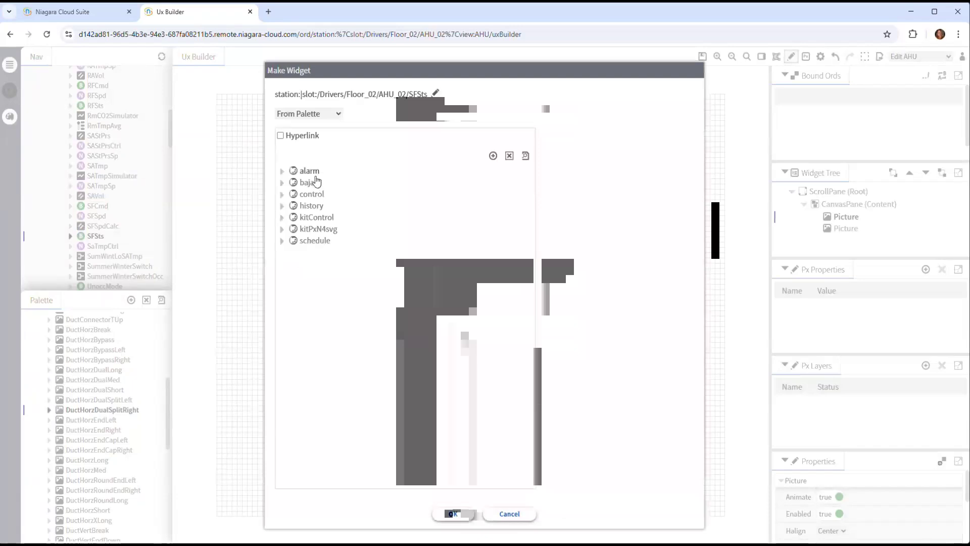
Choose FansHorzLeft from the kitPxN4svg horizontal fans, turn on its preview and create the widget
{"action": "left_click", "coordinate": [282, 230]}
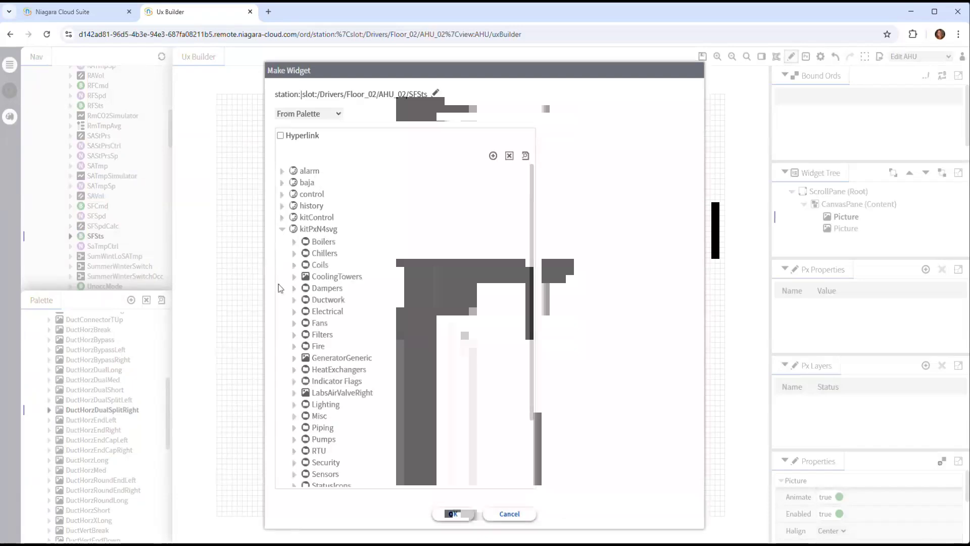
{"action": "scroll", "coordinate": [323, 202], "scroll_direction": "down", "scroll_amount": 2}
{"action": "left_click", "coordinate": [295, 271]}
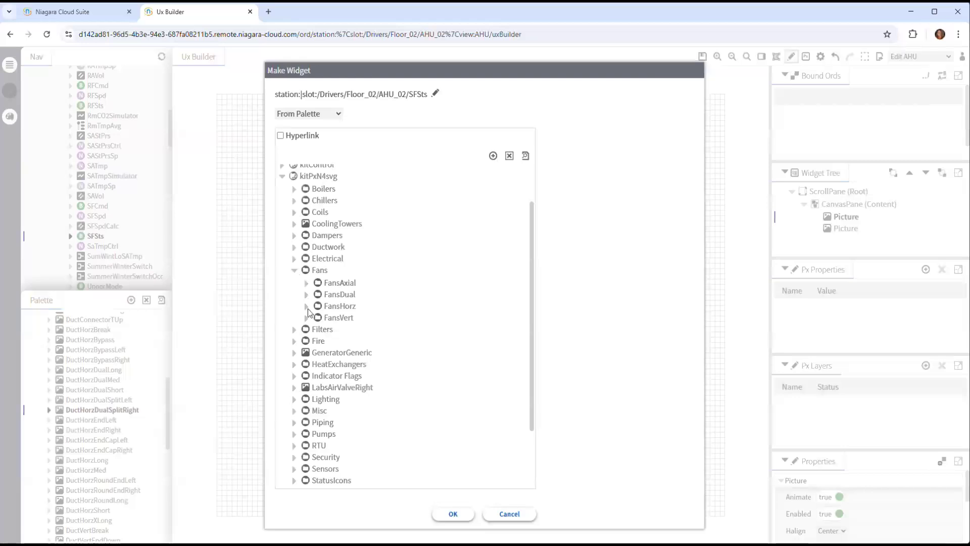
{"action": "left_click", "coordinate": [307, 307]}
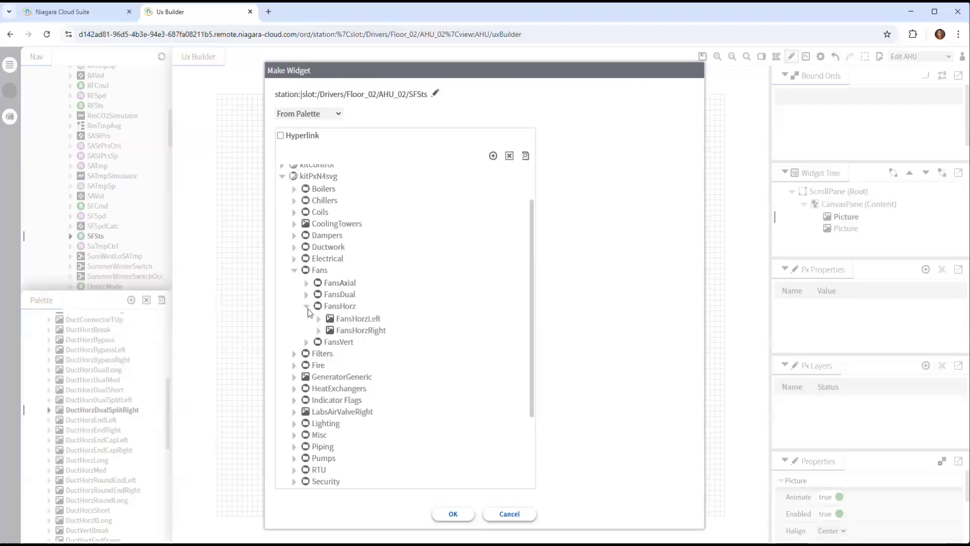
{"action": "left_click", "coordinate": [345, 319]}
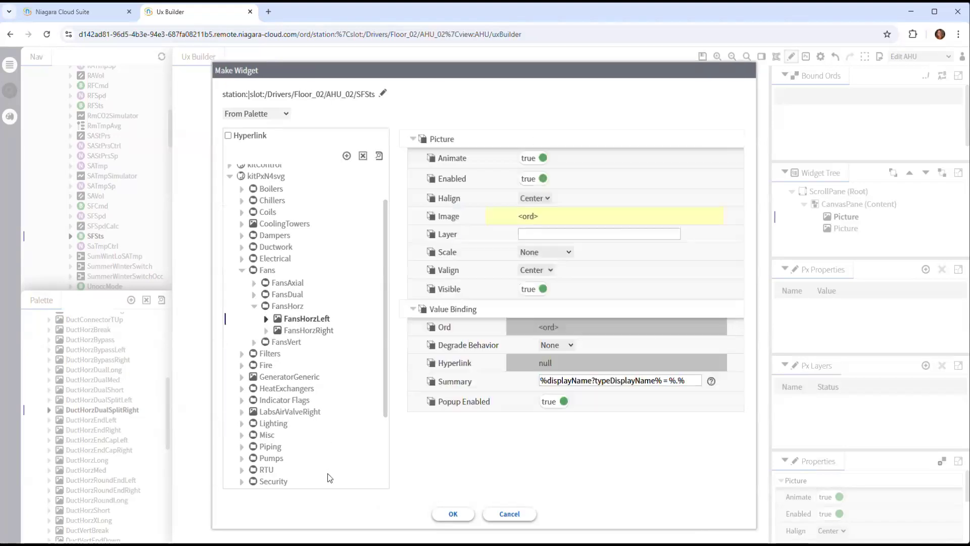
{"action": "left_click", "coordinate": [378, 156]}
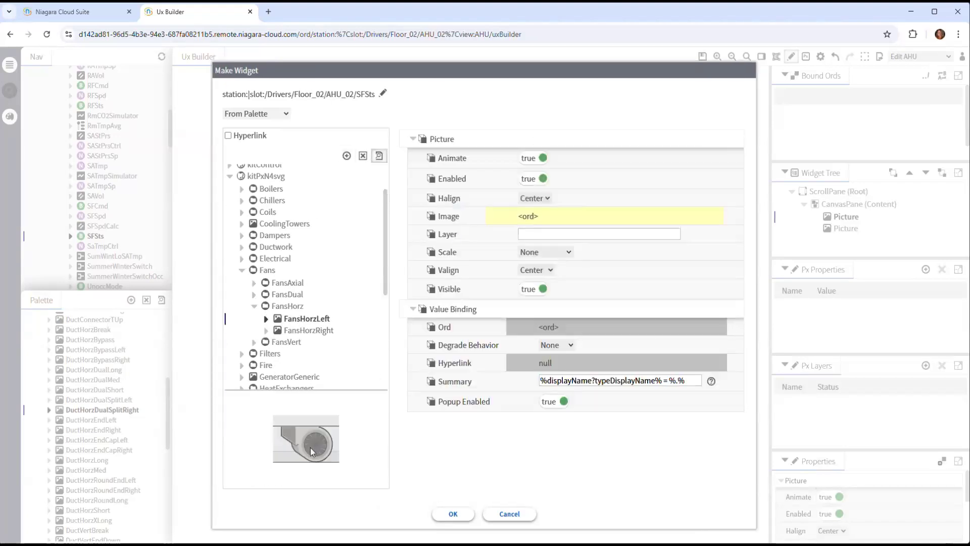
{"action": "left_click", "coordinate": [459, 514]}
Move the fan into the upper duct, then leave edit mode and save the changes to the AHU view
{"action": "left_click_drag", "start_coordinate": [337, 194], "coordinate": [352, 220]}
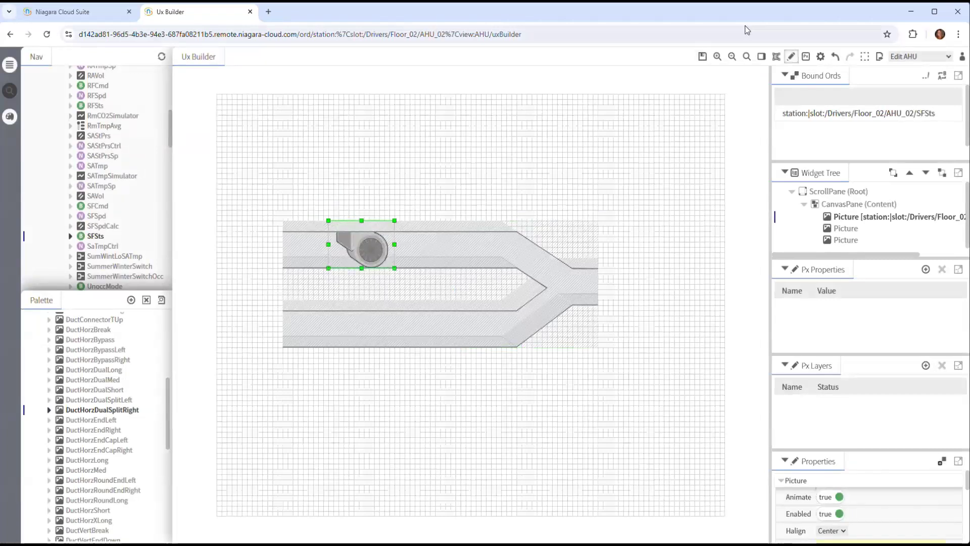
{"action": "left_click", "coordinate": [791, 56]}
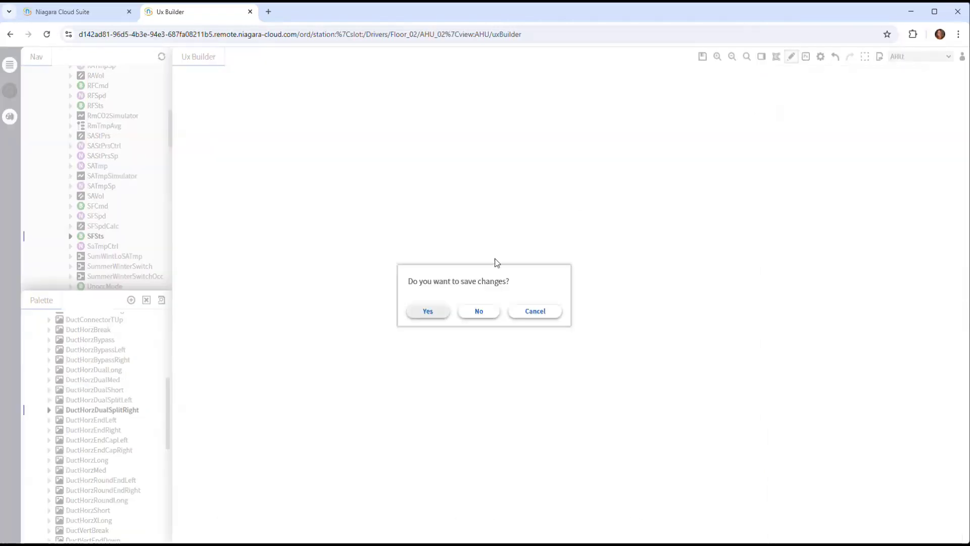
{"action": "left_click", "coordinate": [428, 311]}
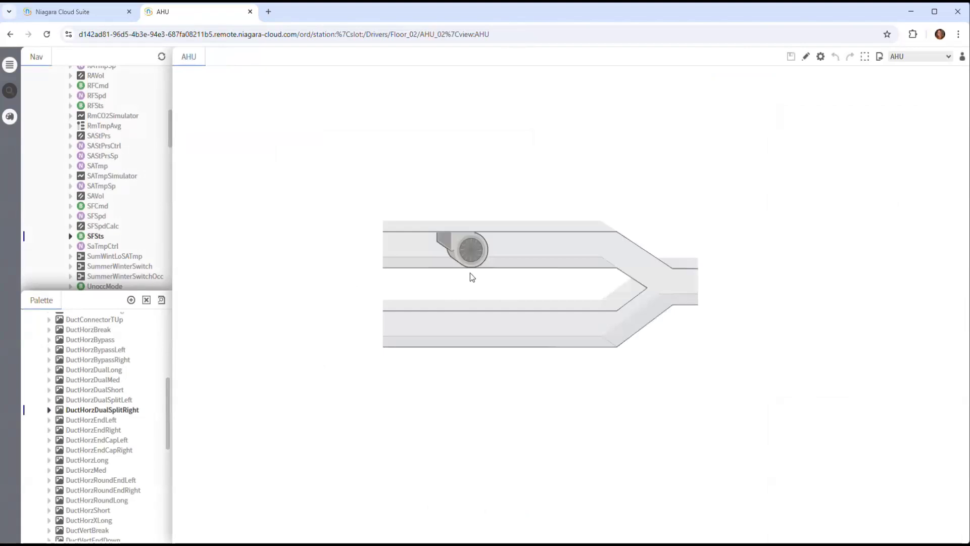